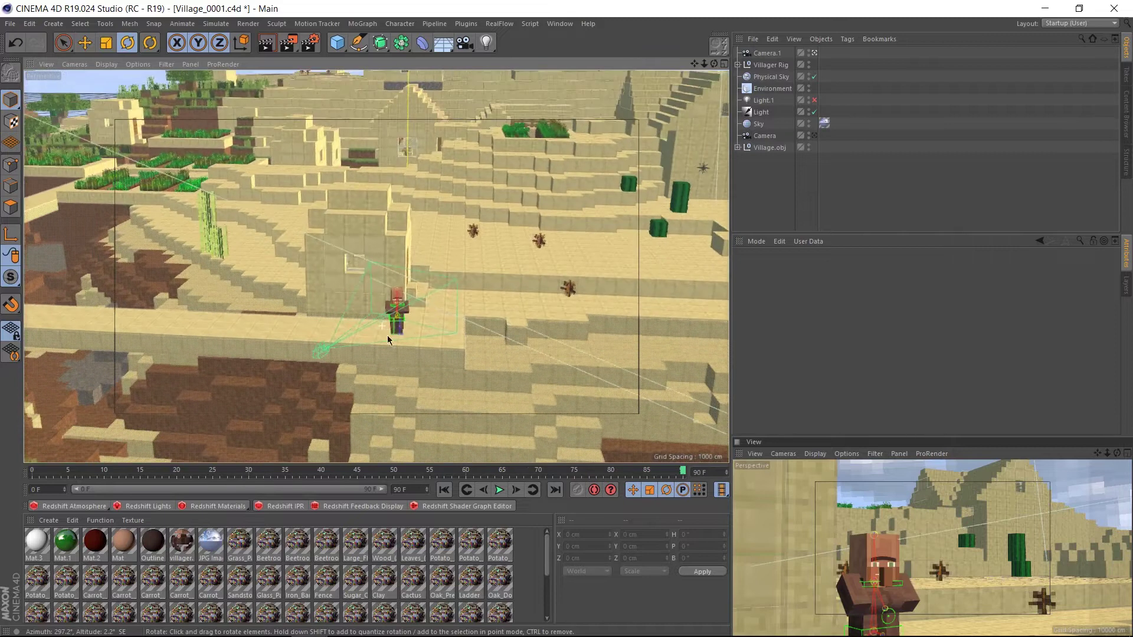
# Add a zBlur 2 object to the scene
pyautogui.keyDown('alt'); pyautogui.moveTo(394, 363); pyautogui.dragTo(477, 265); pyautogui.keyUp('alt')
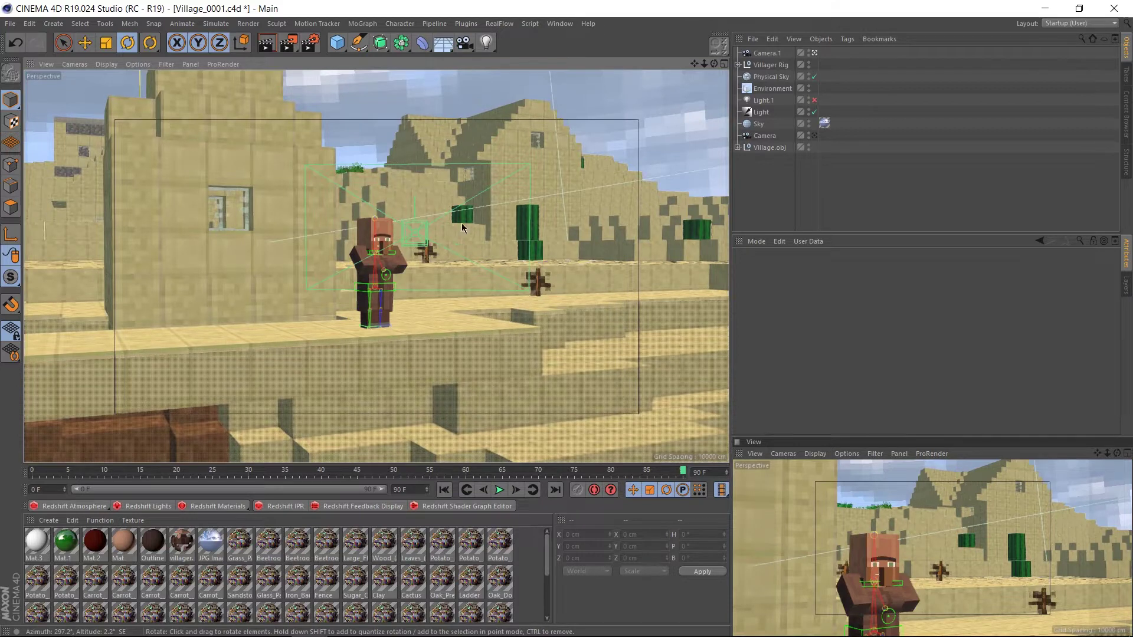
pyautogui.click(466, 24)
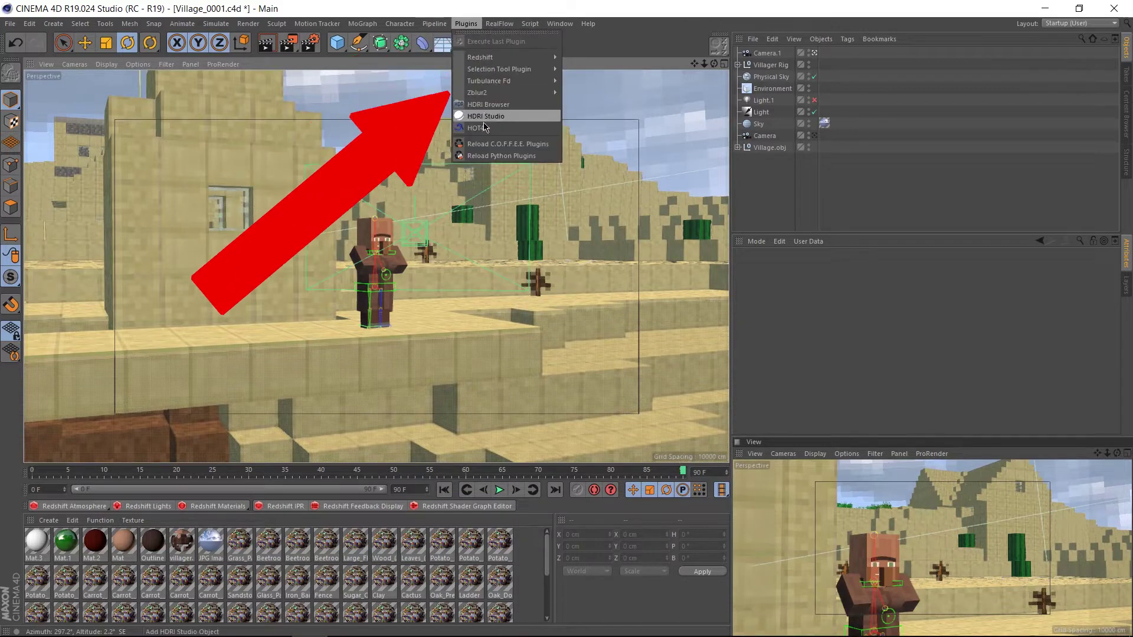
pyautogui.moveTo(494, 95)
pyautogui.click(584, 104)
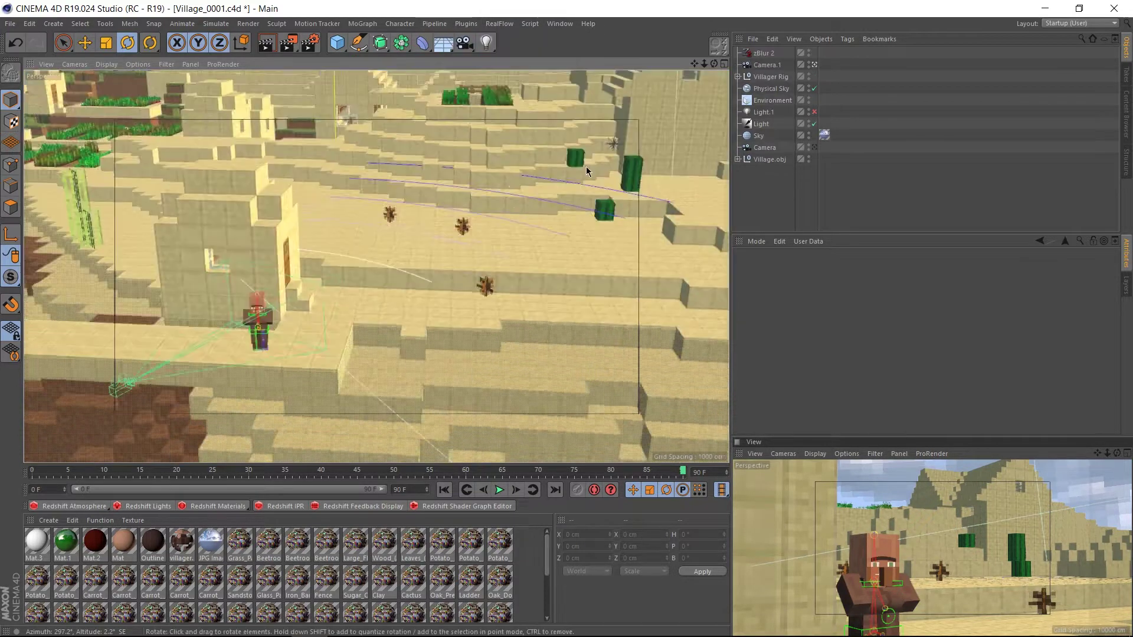
# Select the zBlur 2 object and open both its manager and its preview window
pyautogui.keyDown('alt'); pyautogui.moveTo(586, 168); pyautogui.dragTo(507, 204); pyautogui.keyUp('alt')
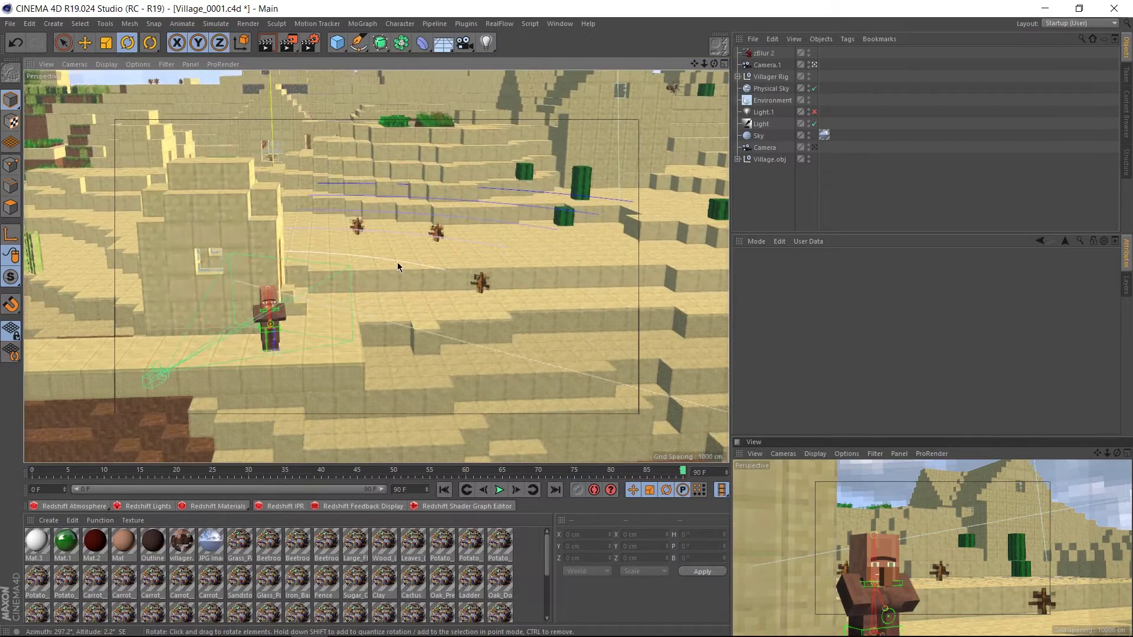
pyautogui.keyDown('alt'); pyautogui.moveTo(408, 241); pyautogui.dragTo(385, 253); pyautogui.keyUp('alt')
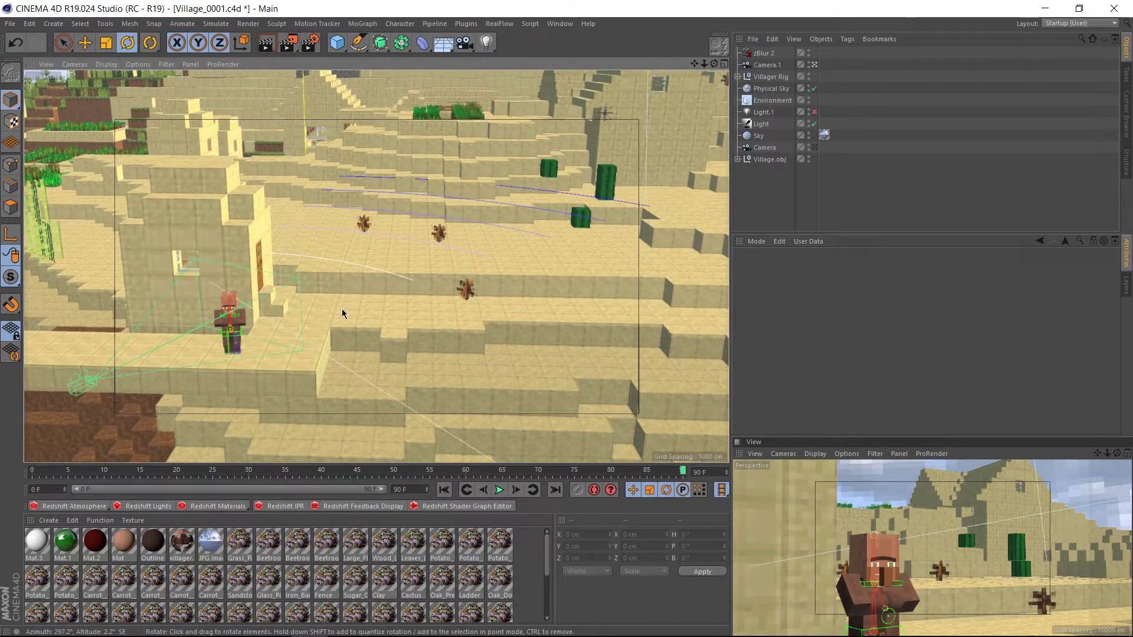
pyautogui.keyDown('alt'); pyautogui.moveTo(274, 367); pyautogui.dragTo(337, 348, button='middle'); pyautogui.keyUp('alt')
pyautogui.scroll(8, 274, 321)
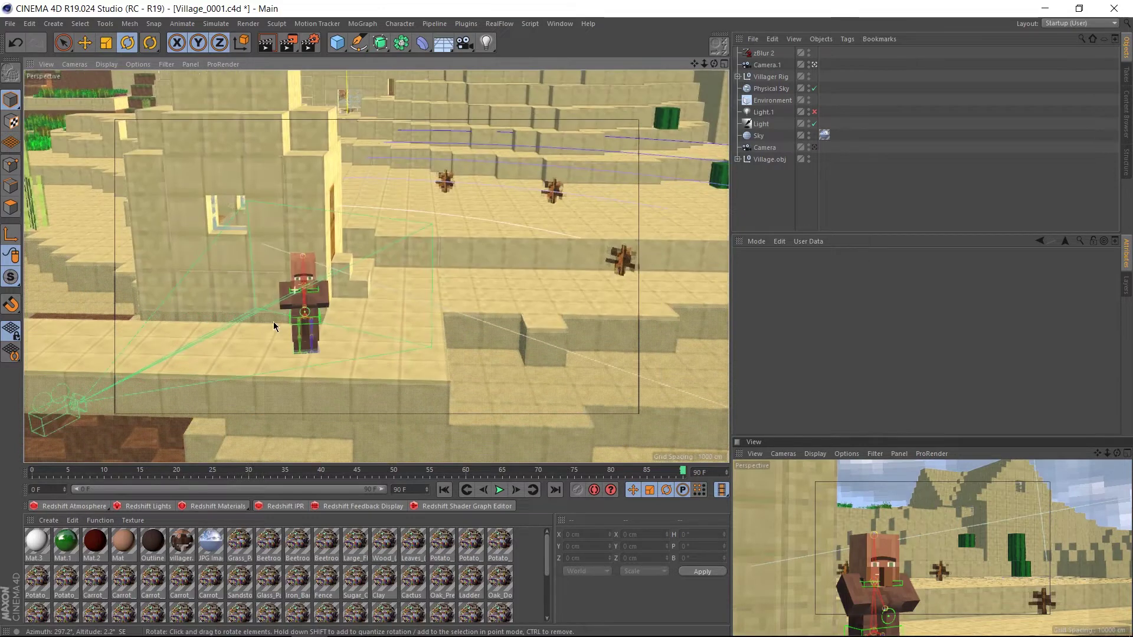
pyautogui.moveTo(312, 260)
pyautogui.keyDown('alt'); pyautogui.mouseDown()
pyautogui.moveTo(260, 282)
pyautogui.moveTo(320, 265)
pyautogui.moveTo(302, 267)
pyautogui.mouseUp(); pyautogui.keyUp('alt')
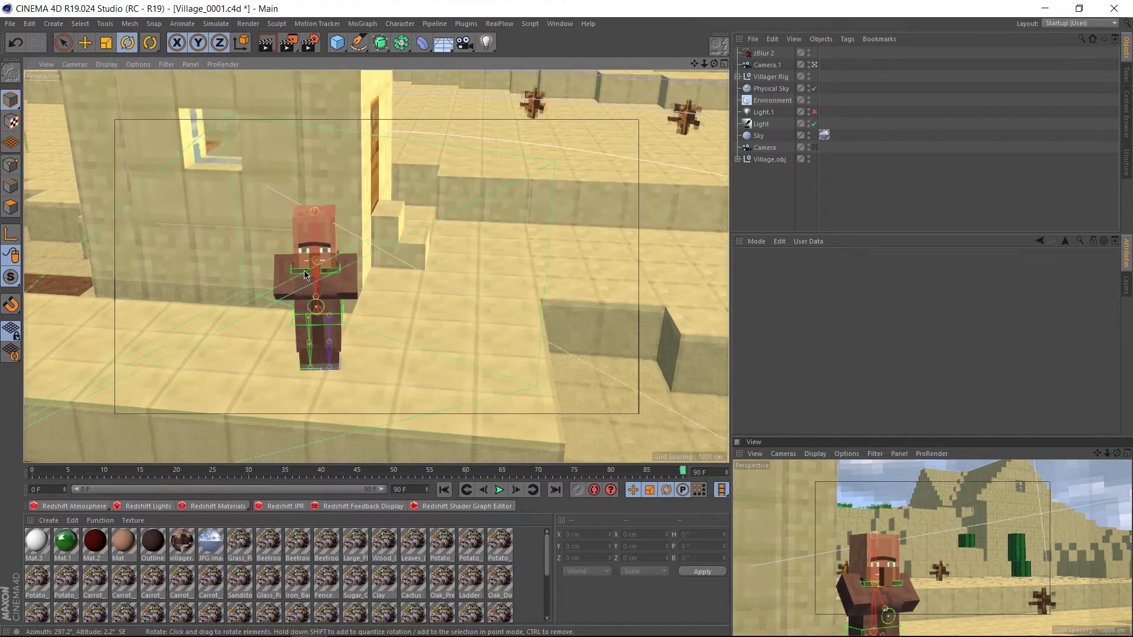
pyautogui.scroll(-2, 301, 267)
pyautogui.keyDown('alt'); pyautogui.moveTo(301, 267); pyautogui.dragTo(326, 257, button='middle'); pyautogui.keyUp('alt')
pyautogui.click(765, 53)
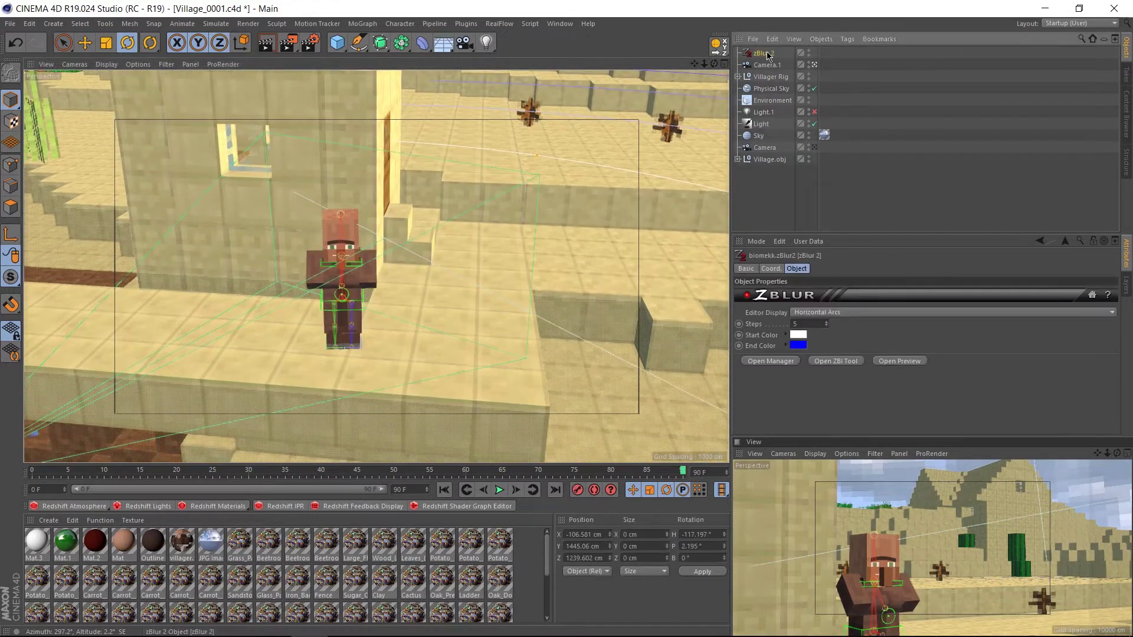
pyautogui.click(771, 361)
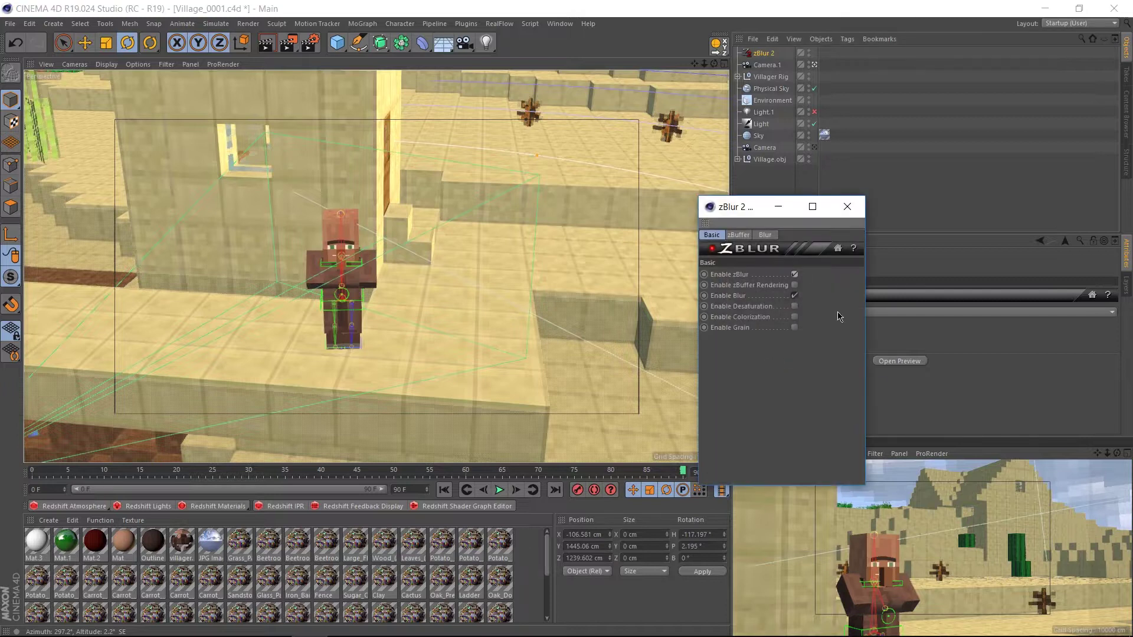
pyautogui.click(901, 362)
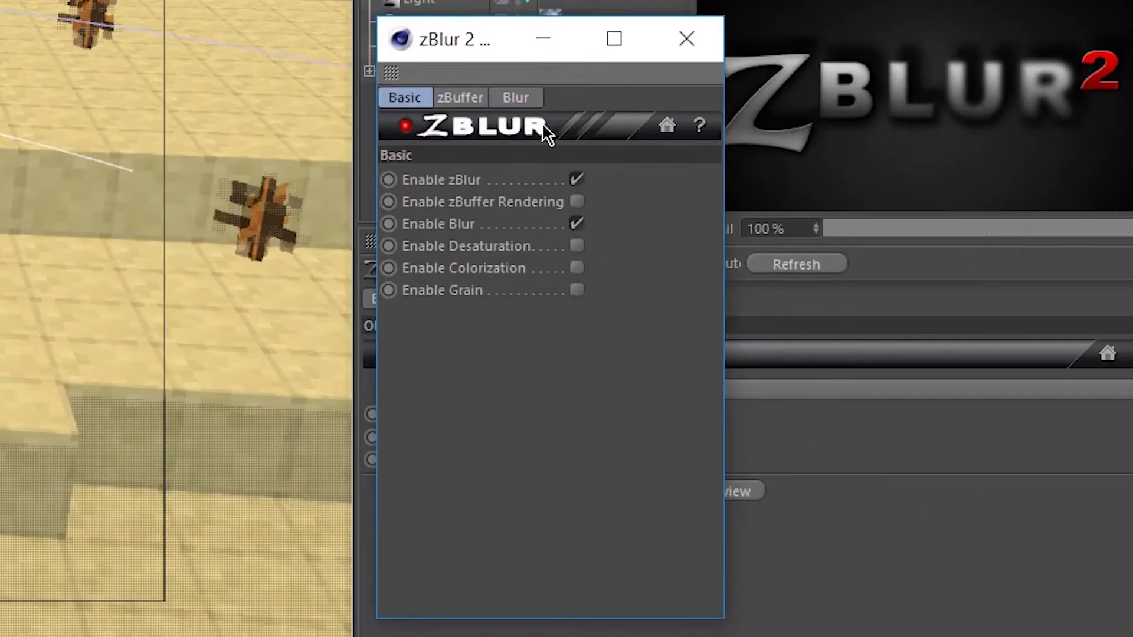
# In the zBuffer depth settings, set the start distance to 585 cm and the length distance to 1978 cm
pyautogui.click(447, 105)
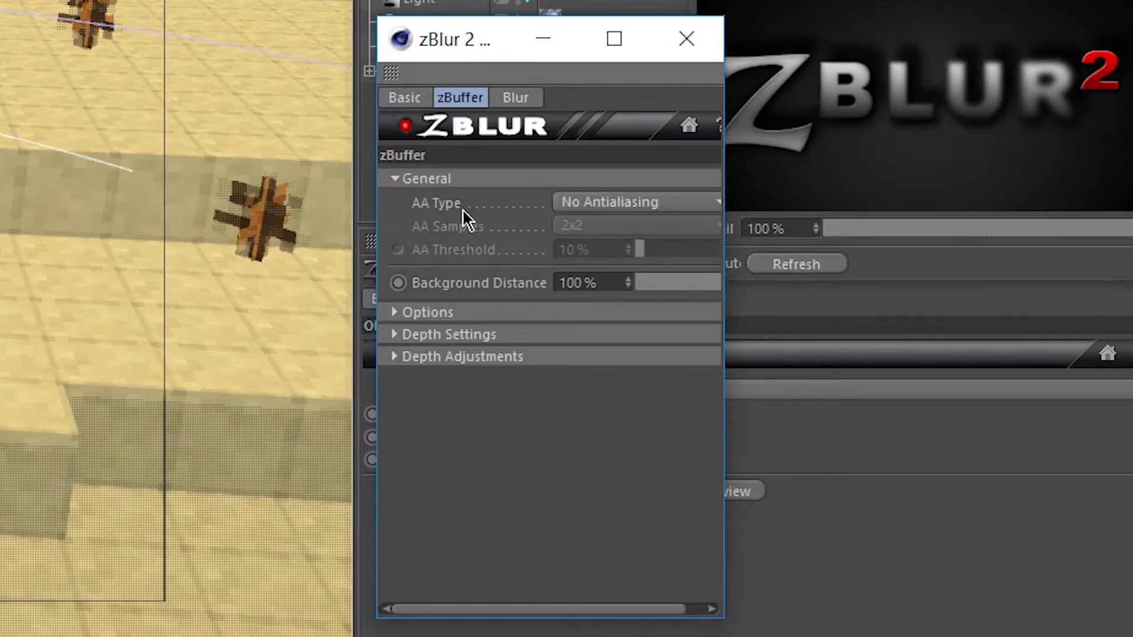
pyautogui.click(439, 334)
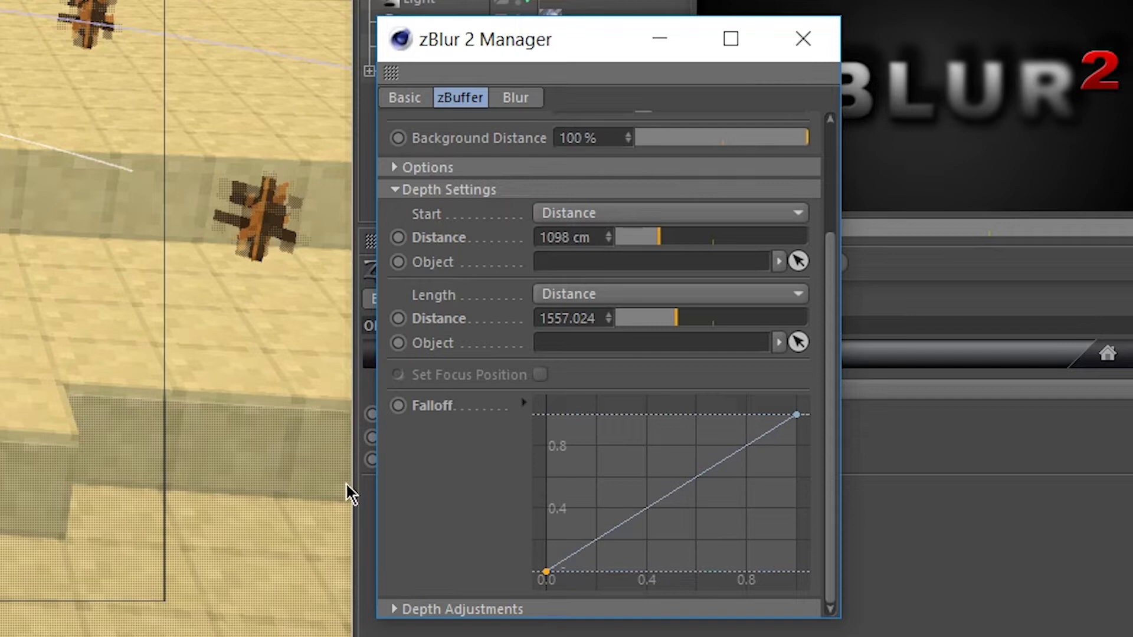
pyautogui.click(632, 237)
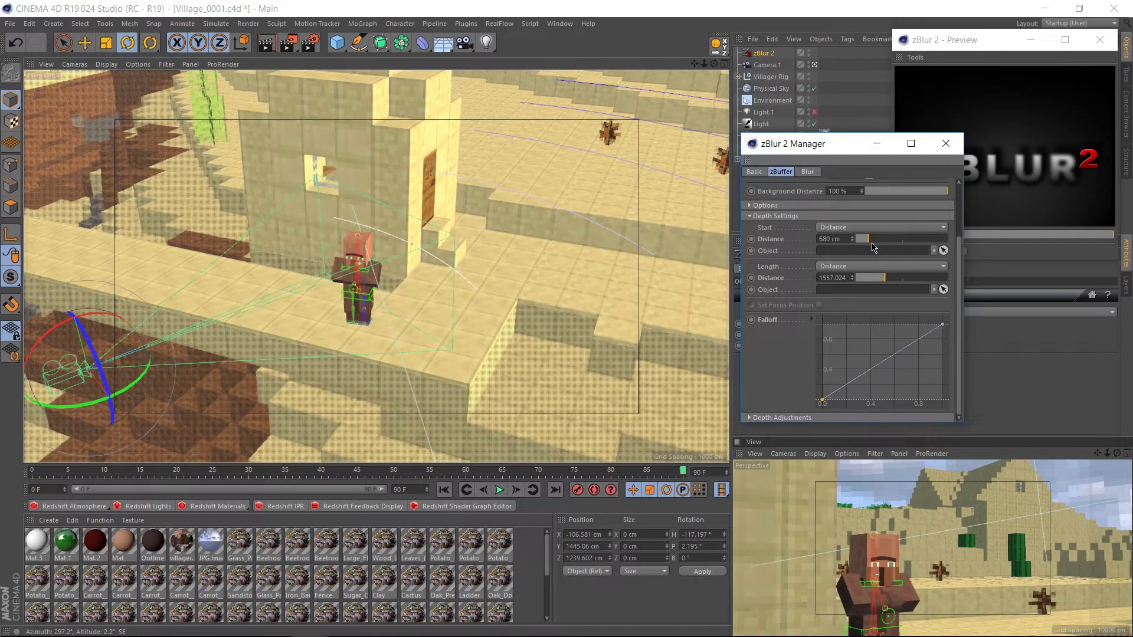
pyautogui.moveTo(869, 239)
pyautogui.mouseDown()
pyautogui.moveTo(878, 247)
pyautogui.moveTo(853, 241)
pyautogui.moveTo(884, 245)
pyautogui.moveTo(866, 242)
pyautogui.mouseUp()
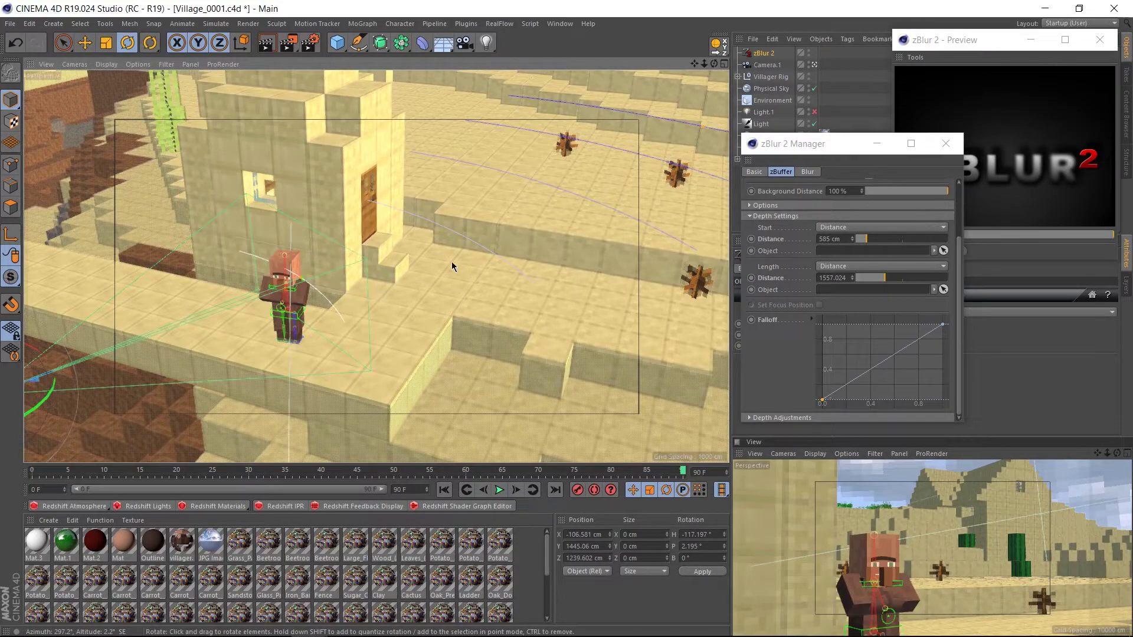
pyautogui.moveTo(879, 284); pyautogui.dragTo(893, 282)
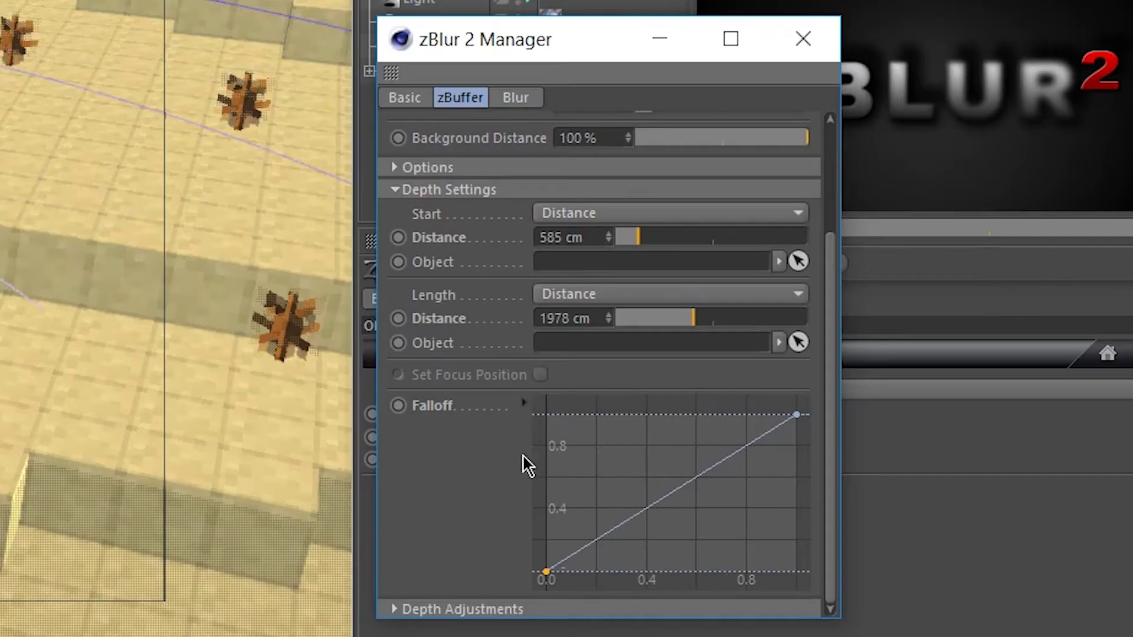
# Examine from several angles where the zBlur start and end arcs lie relative to the camera, villager and background terrain
pyautogui.keyDown('alt'); pyautogui.moveTo(236, 304); pyautogui.dragTo(294, 308); pyautogui.keyUp('alt')
pyautogui.keyDown('alt'); pyautogui.moveTo(271, 314); pyautogui.dragTo(386, 282, button='middle'); pyautogui.keyUp('alt')
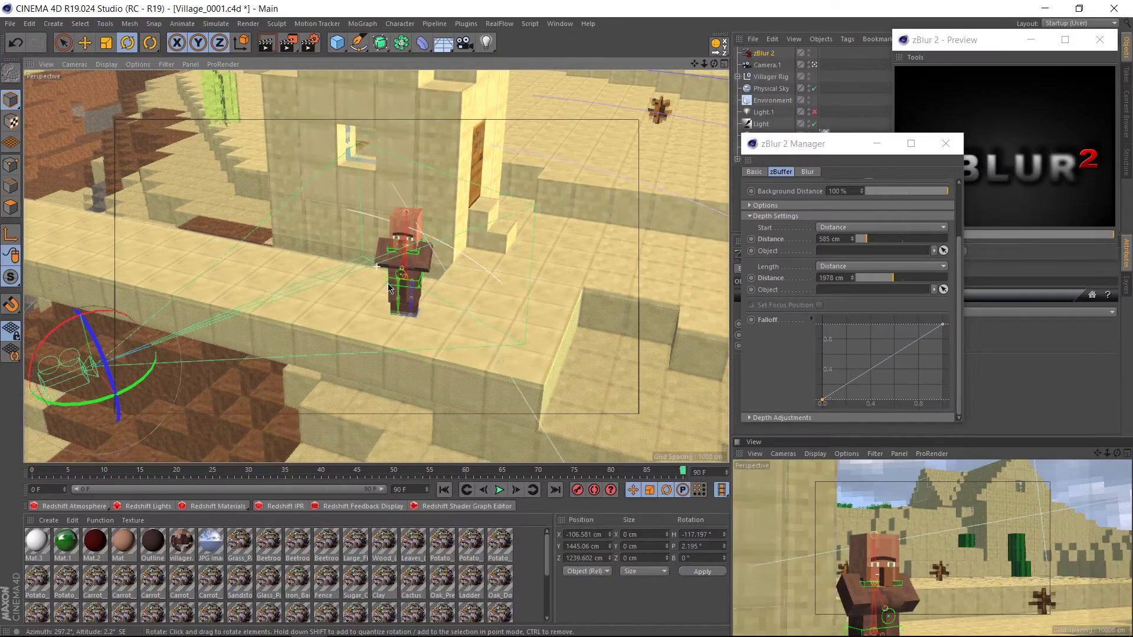
pyautogui.keyDown('alt'); pyautogui.moveTo(387, 282); pyautogui.dragTo(618, 285, button='right'); pyautogui.keyUp('alt')
pyautogui.moveTo(454, 252)
pyautogui.keyDown('alt'); pyautogui.mouseDown()
pyautogui.moveTo(440, 254)
pyautogui.moveTo(539, 291)
pyautogui.moveTo(449, 259)
pyautogui.mouseUp(); pyautogui.keyUp('alt')
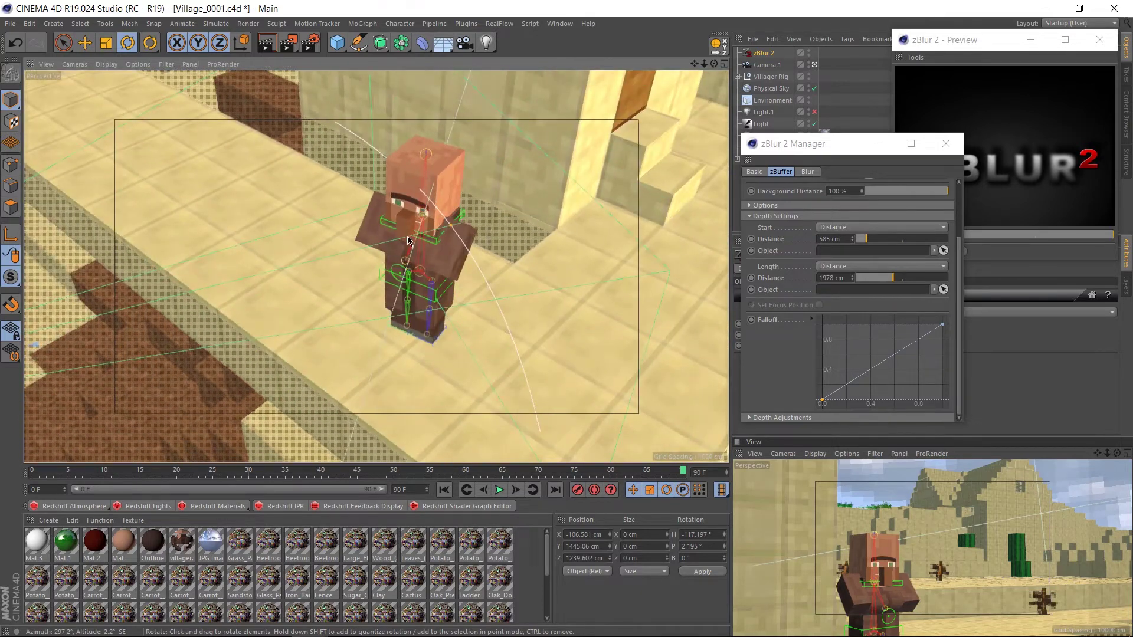
pyautogui.keyDown('alt'); pyautogui.moveTo(408, 237); pyautogui.dragTo(360, 237, button='right'); pyautogui.keyUp('alt')
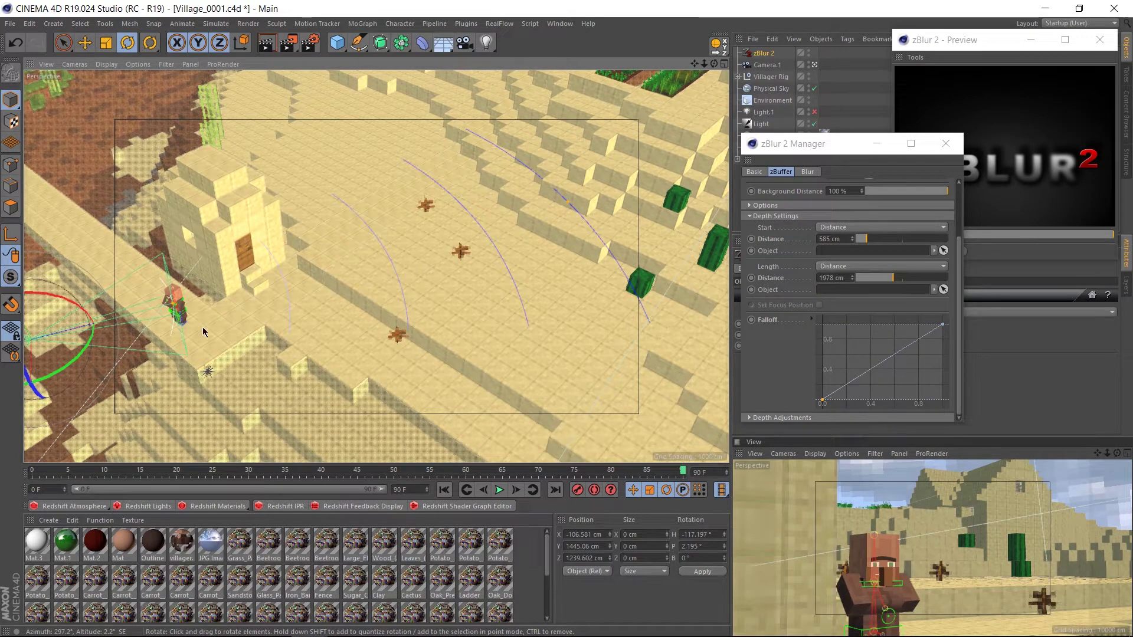
pyautogui.keyDown('alt'); pyautogui.moveTo(107, 331); pyautogui.dragTo(172, 277, button='right'); pyautogui.keyUp('alt')
pyautogui.keyDown('alt'); pyautogui.moveTo(171, 277); pyautogui.dragTo(296, 278, button='middle'); pyautogui.keyUp('alt')
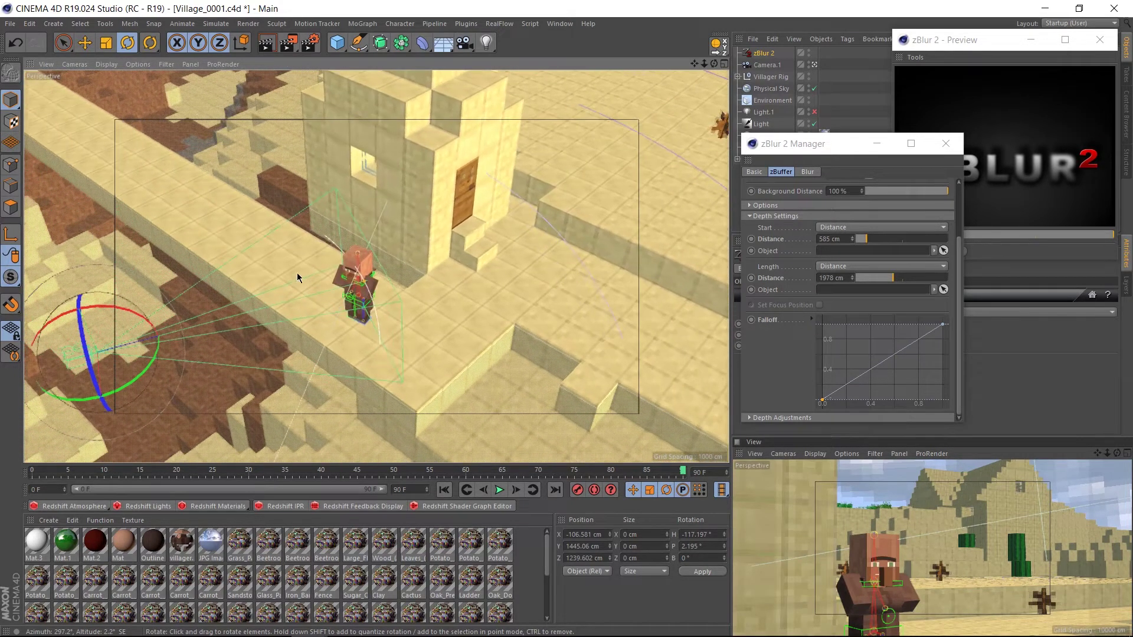
pyautogui.keyDown('alt'); pyautogui.moveTo(269, 305); pyautogui.dragTo(219, 301, button='right'); pyautogui.keyUp('alt')
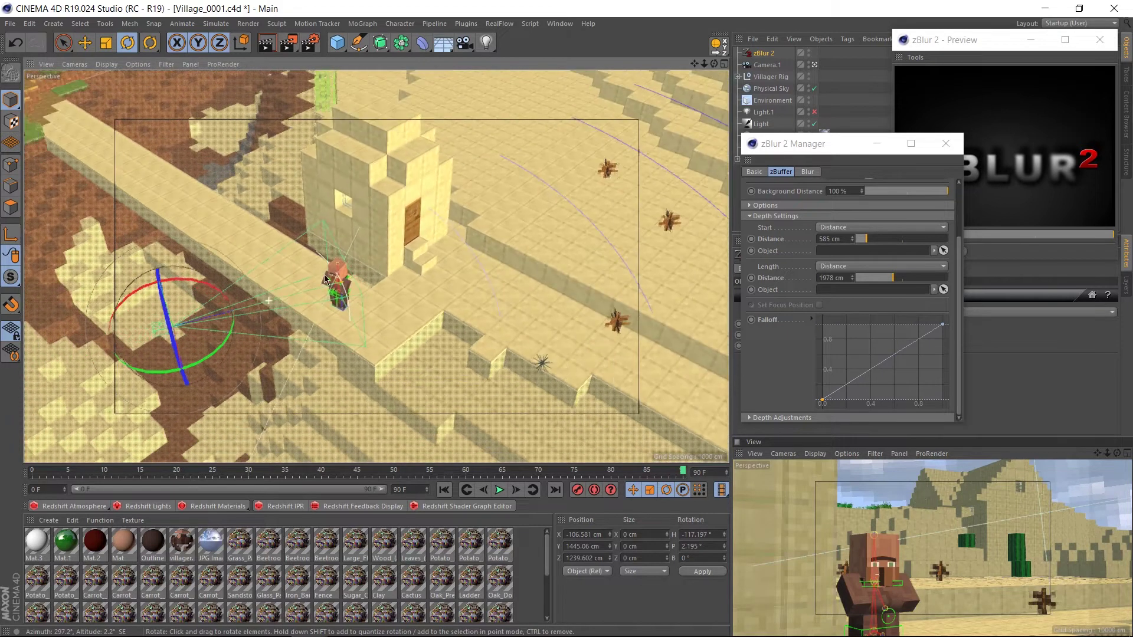
pyautogui.keyDown('alt'); pyautogui.moveTo(667, 194); pyautogui.dragTo(468, 269, button='middle'); pyautogui.keyUp('alt')
pyautogui.keyDown('alt'); pyautogui.moveTo(483, 208); pyautogui.dragTo(456, 197, button='right'); pyautogui.keyUp('alt')
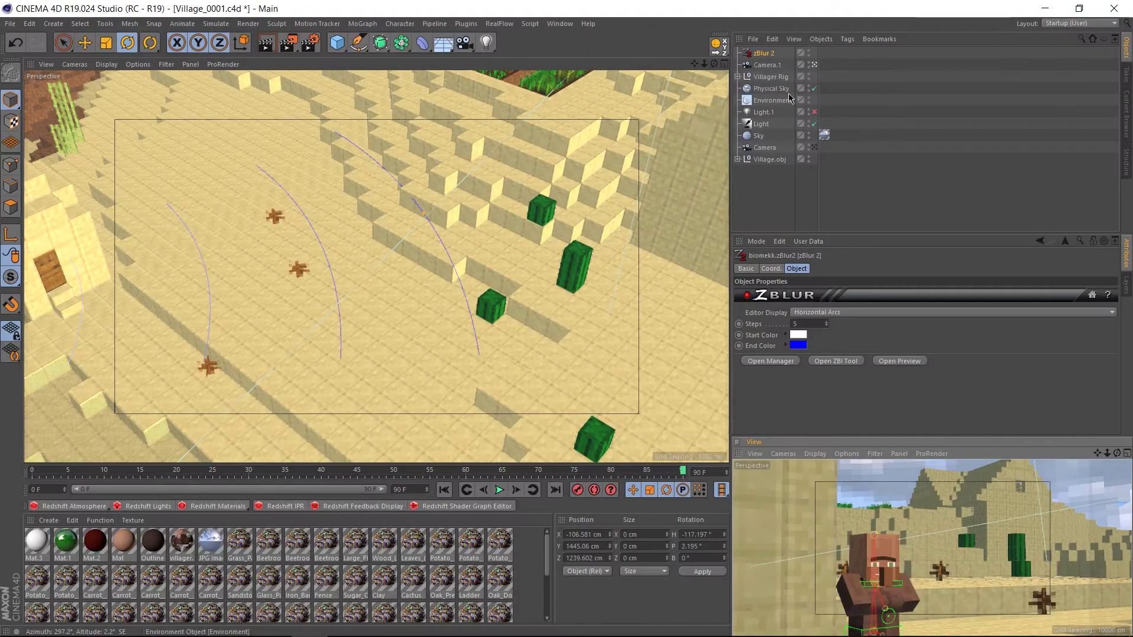
# Try the Super Wide (15 mm) and Tele (135 mm) focal lengths on Camera.1, returning it to Normal Lens (50 mm)
pyautogui.click(765, 66)
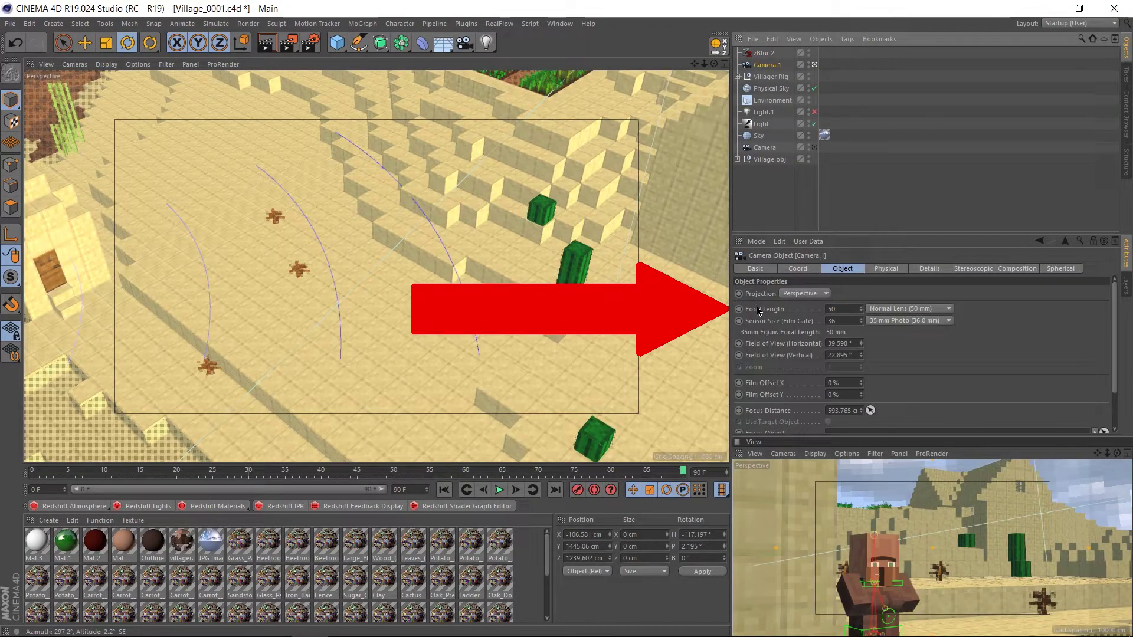
pyautogui.click(904, 308)
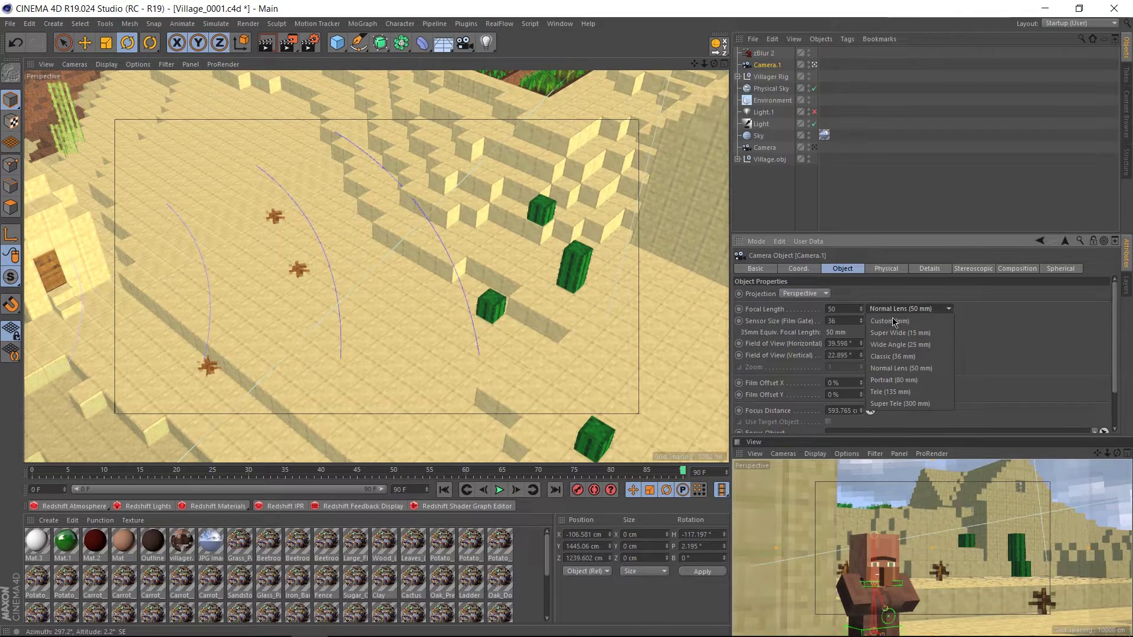
pyautogui.click(896, 322)
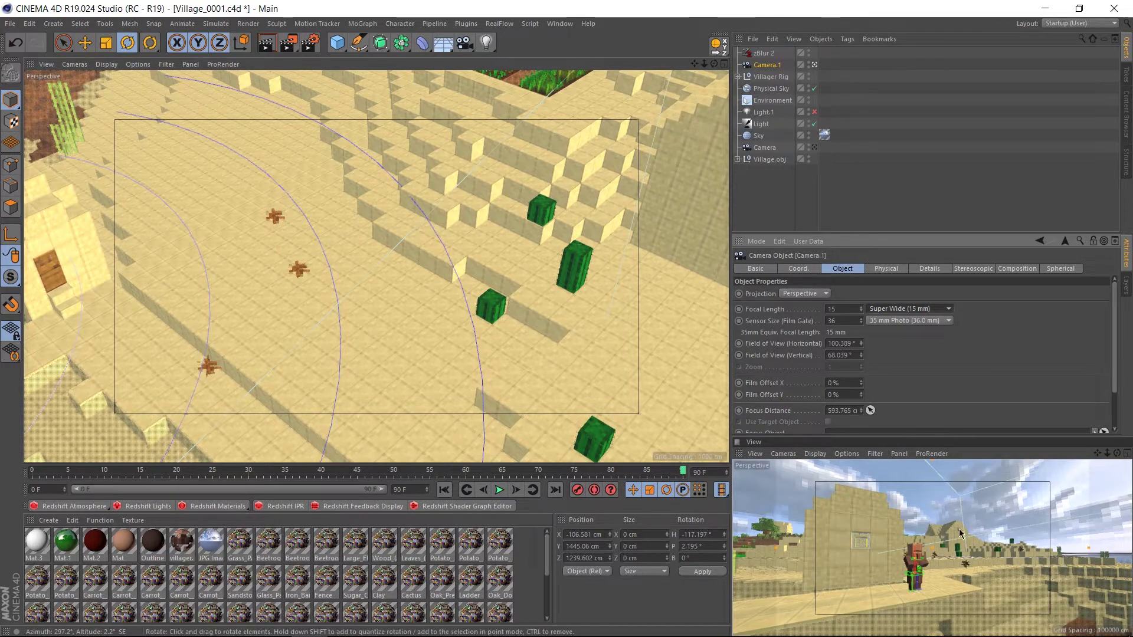
pyautogui.click(909, 309)
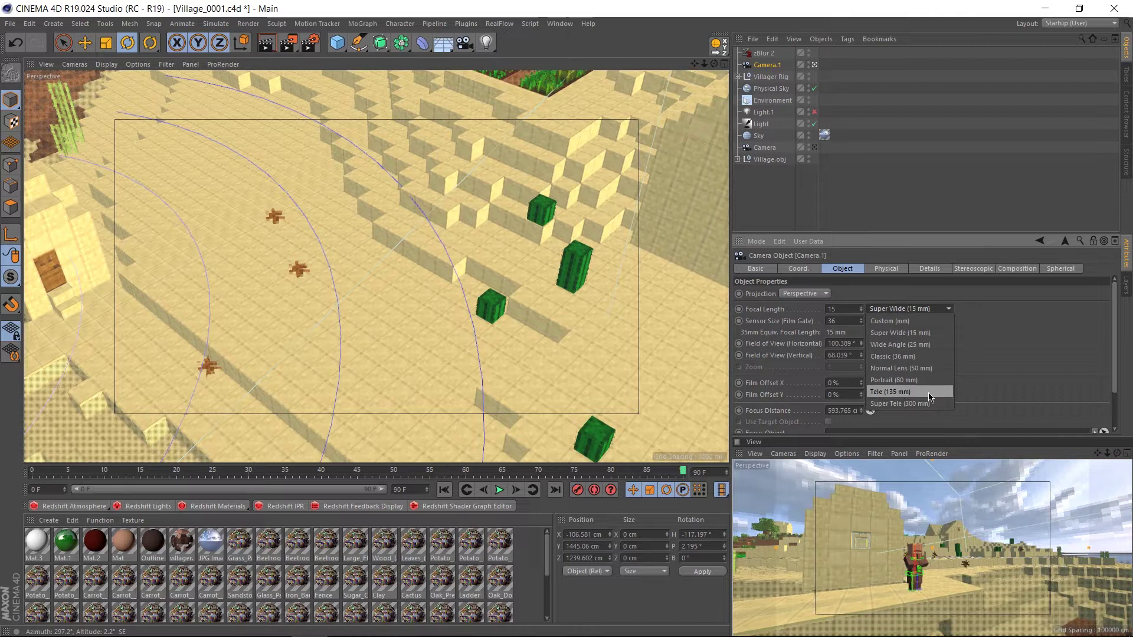
pyautogui.click(894, 392)
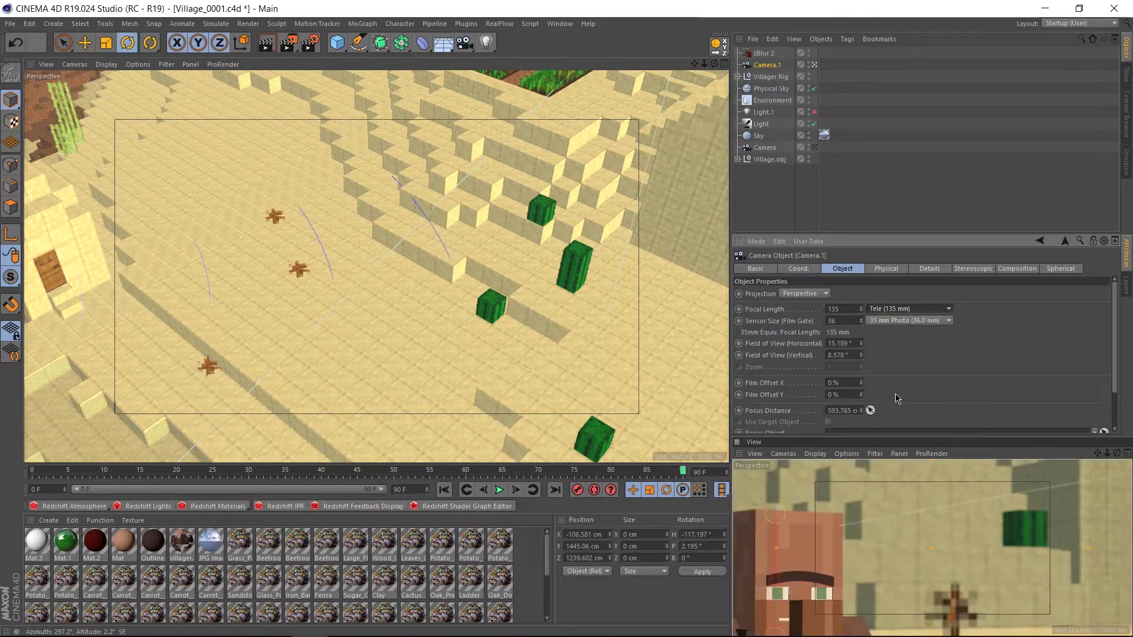
pyautogui.click(909, 309)
pyautogui.click(903, 367)
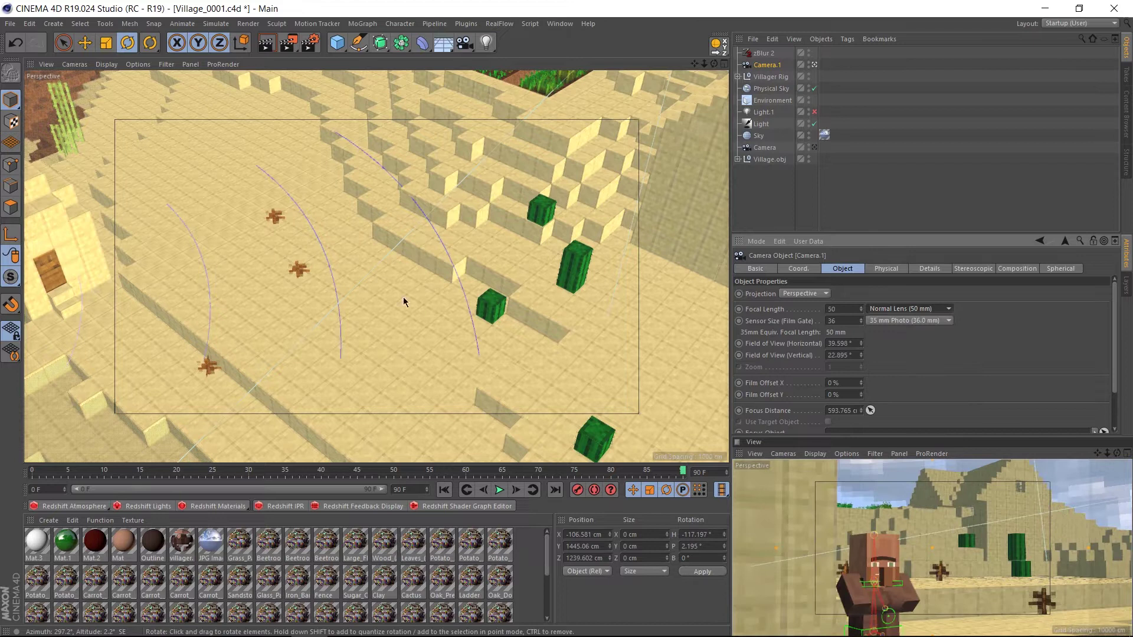
# Reopen the zBlur 2 manager, set the depth length distance to 712 cm, and render the camera viewport
pyautogui.moveTo(403, 297)
pyautogui.keyDown('alt'); pyautogui.mouseDown()
pyautogui.moveTo(491, 262)
pyautogui.moveTo(395, 279)
pyautogui.mouseUp(); pyautogui.keyUp('alt')
pyautogui.doubleClick(764, 55)
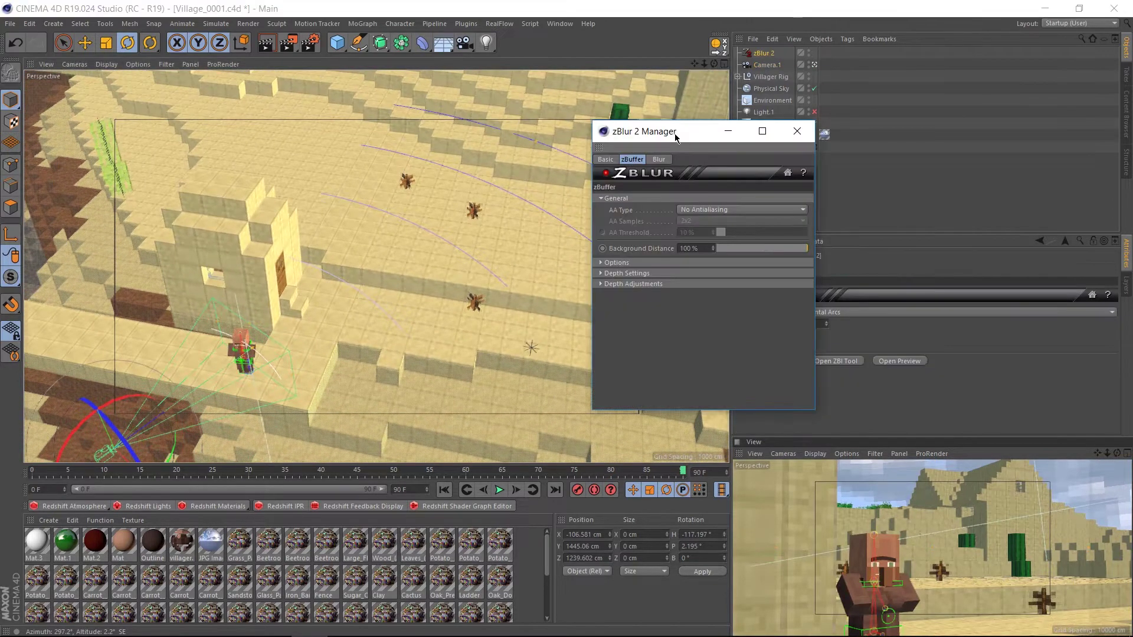
pyautogui.click(806, 235)
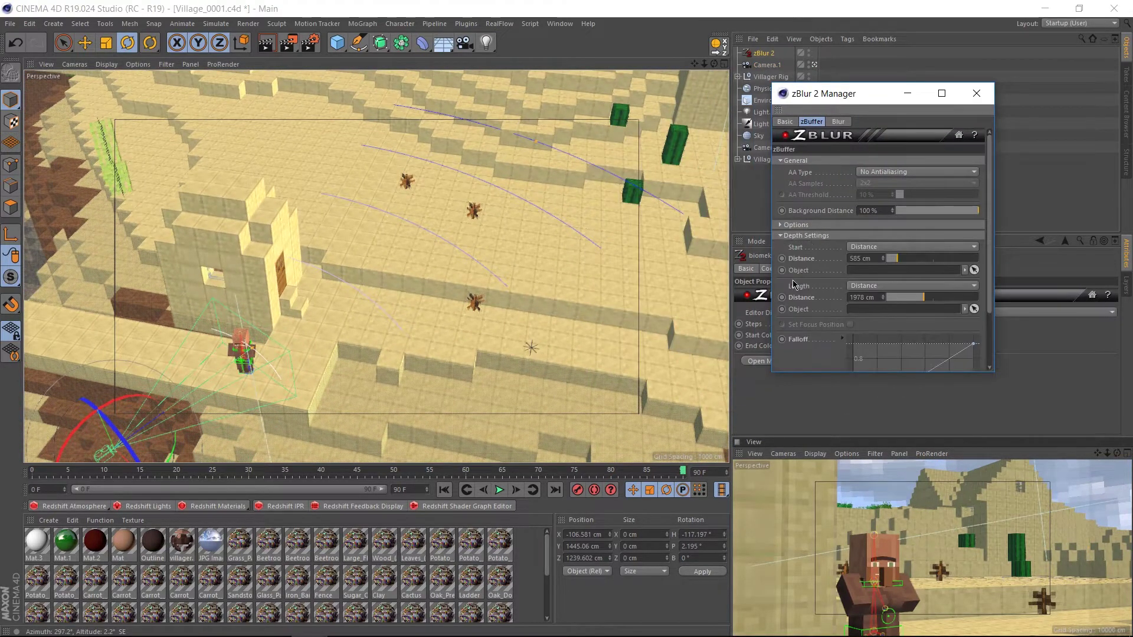
pyautogui.scroll(-3, 806, 286)
pyautogui.moveTo(918, 235); pyautogui.dragTo(898, 213)
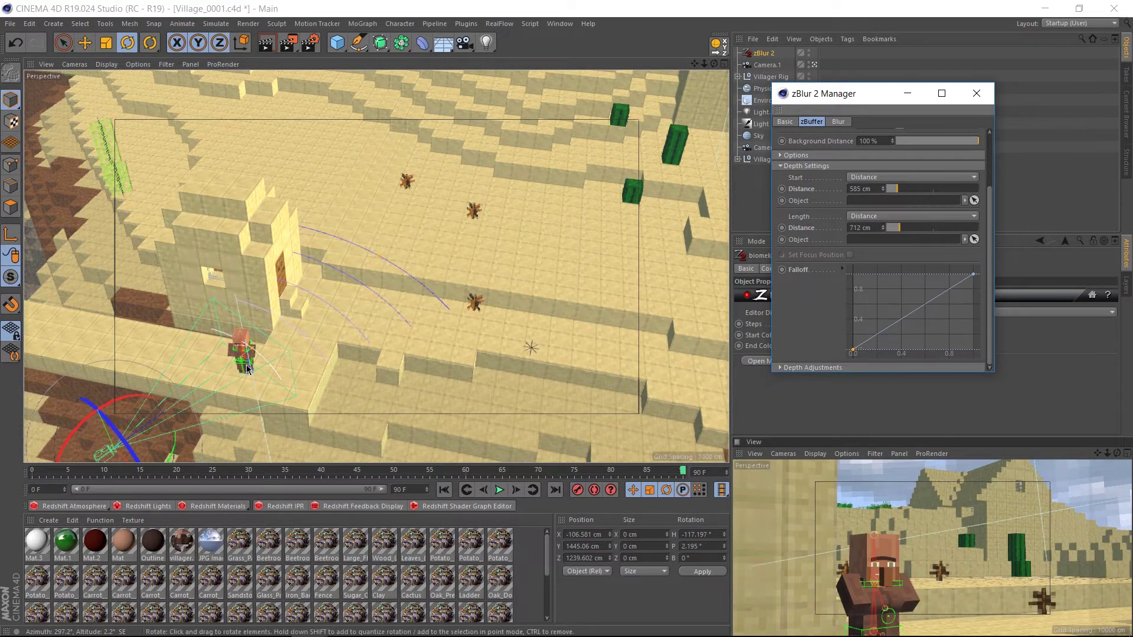
pyautogui.click(823, 487)
pyautogui.hotkey('ctrl', 'r')
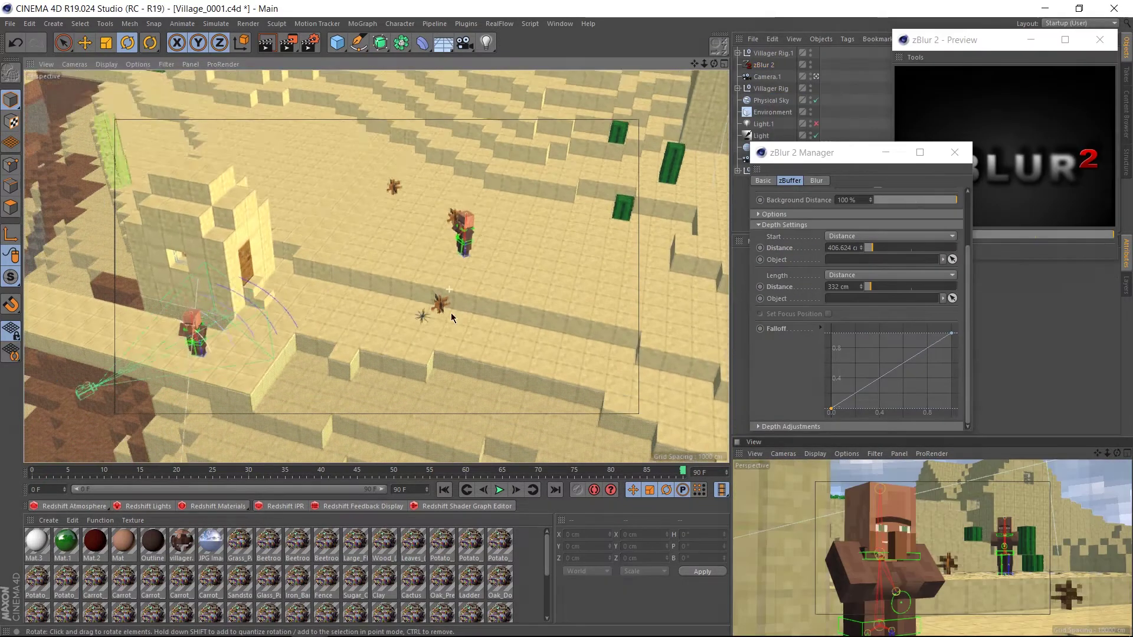
# Set the zBlur depth start distance to 1649 cm so the start arc reaches the second villager in the background
pyautogui.keyDown('alt'); pyautogui.moveTo(451, 312); pyautogui.dragTo(452, 326); pyautogui.keyUp('alt')
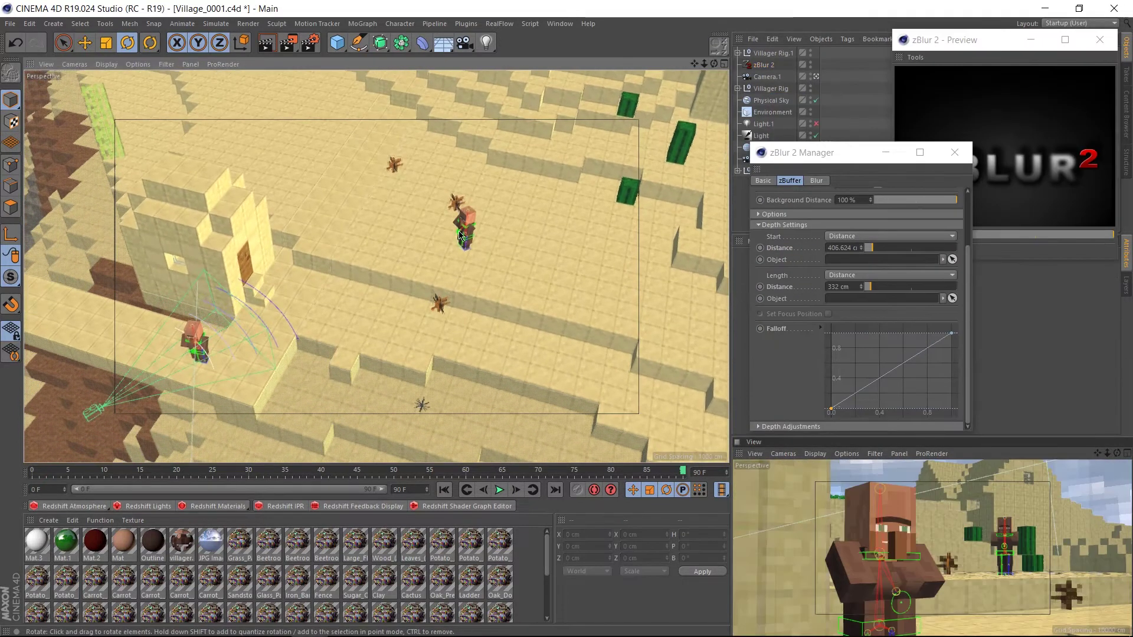
pyautogui.keyDown('alt'); pyautogui.moveTo(464, 237); pyautogui.dragTo(372, 290); pyautogui.keyUp('alt')
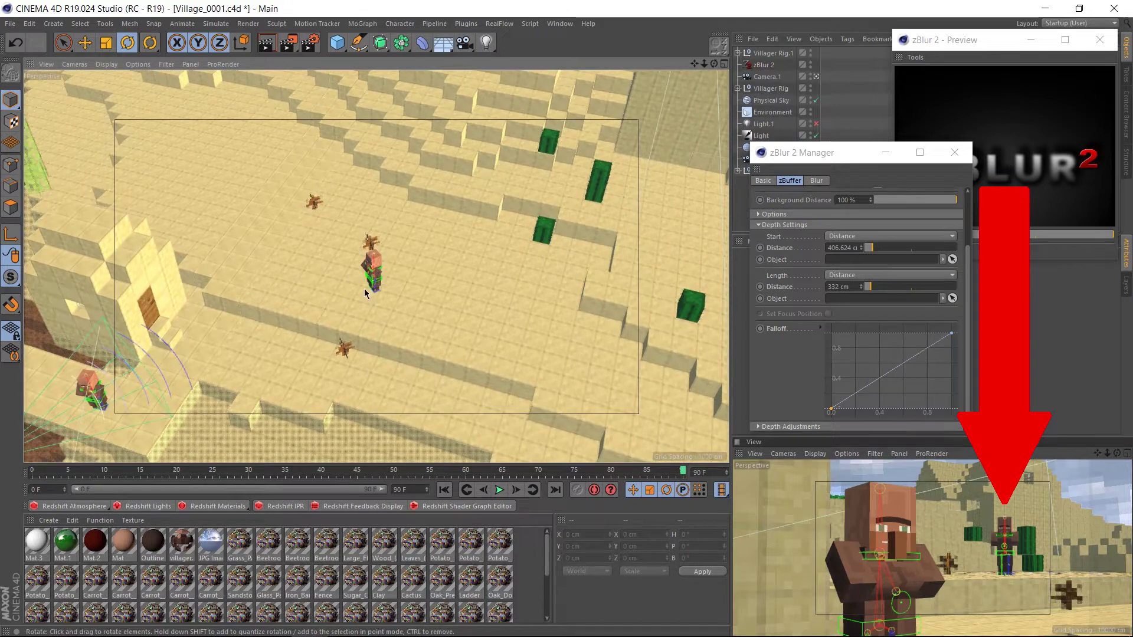
pyautogui.scroll(-2, 378, 292)
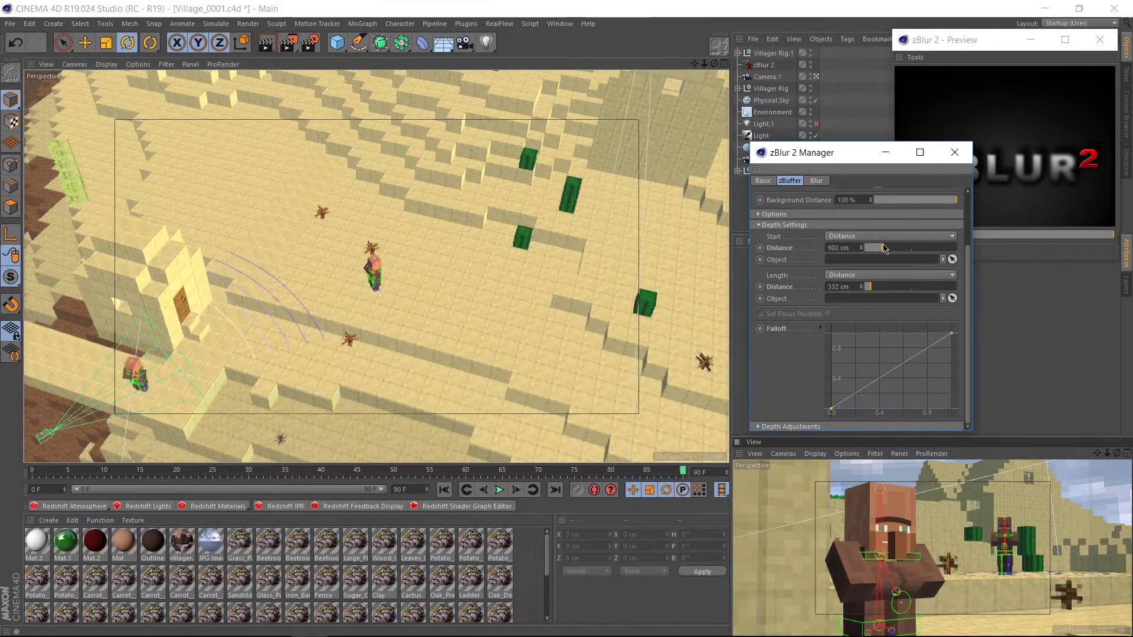
pyautogui.moveTo(882, 247); pyautogui.dragTo(896, 248)
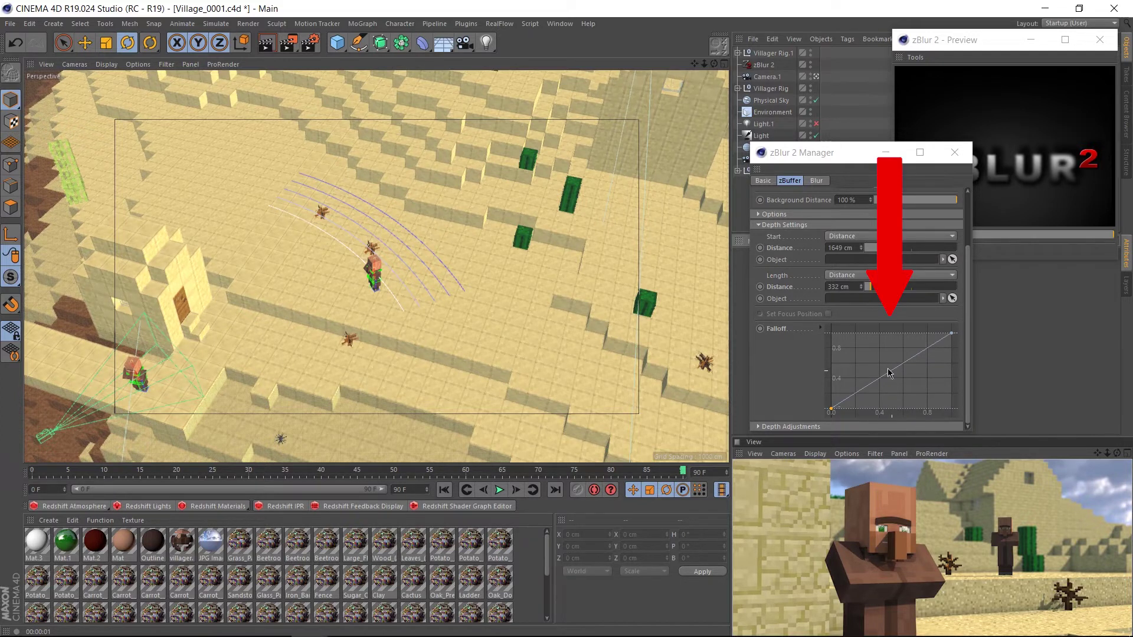
# Raise the zBlur falloff curve's first point to full height and add a middle point at about 0.5 pulled down to zero
pyautogui.click(955, 337)
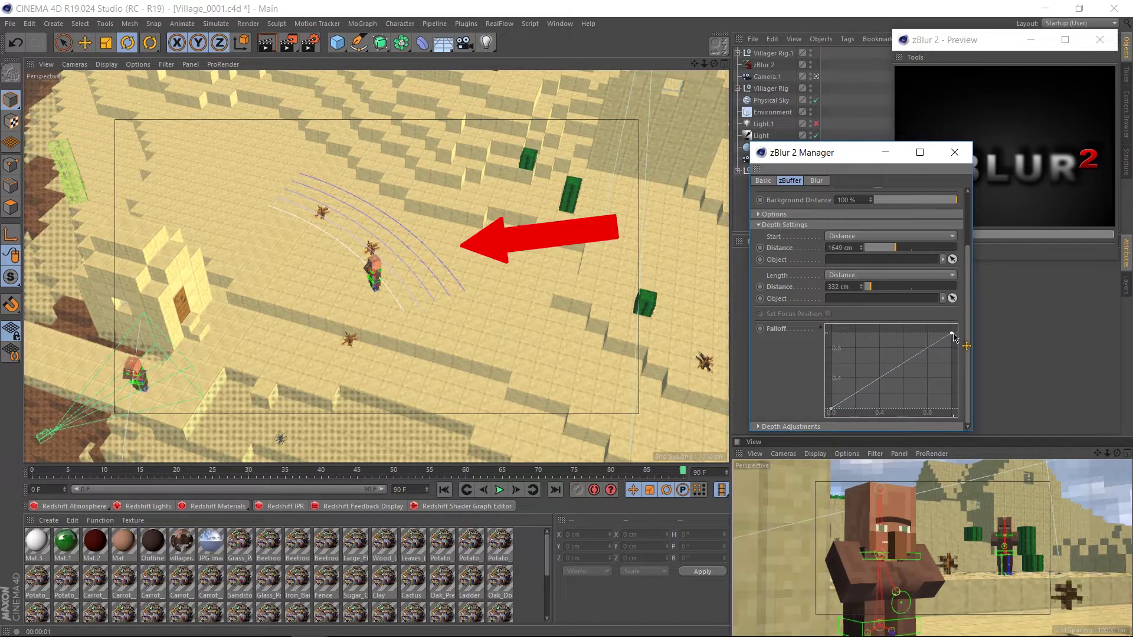
pyautogui.click(832, 408)
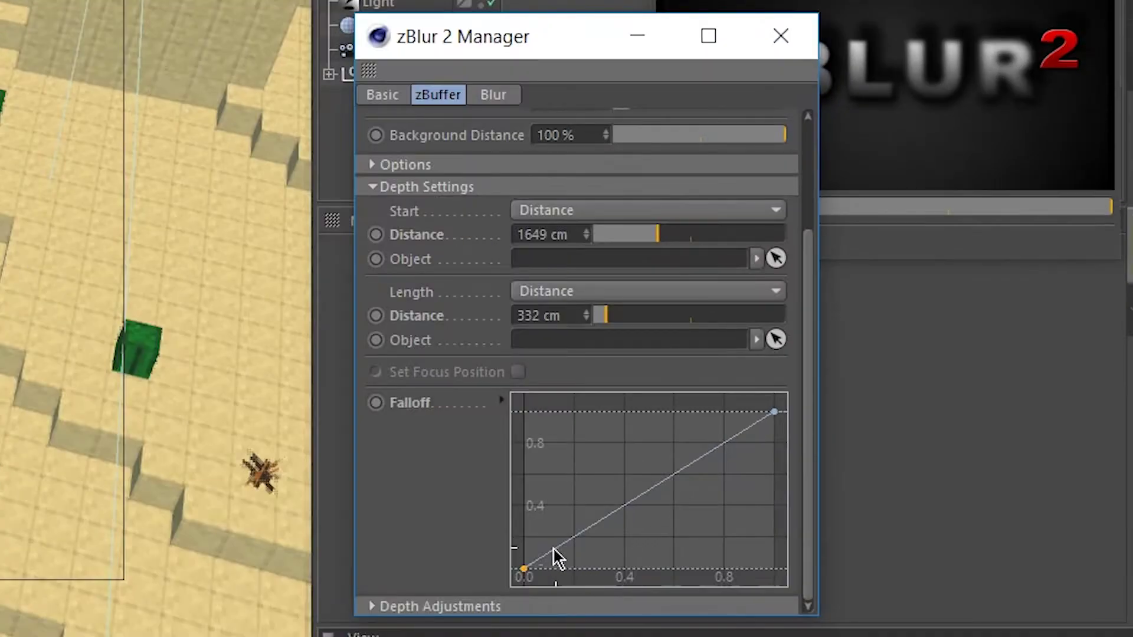
pyautogui.moveTo(528, 569); pyautogui.dragTo(482, 386)
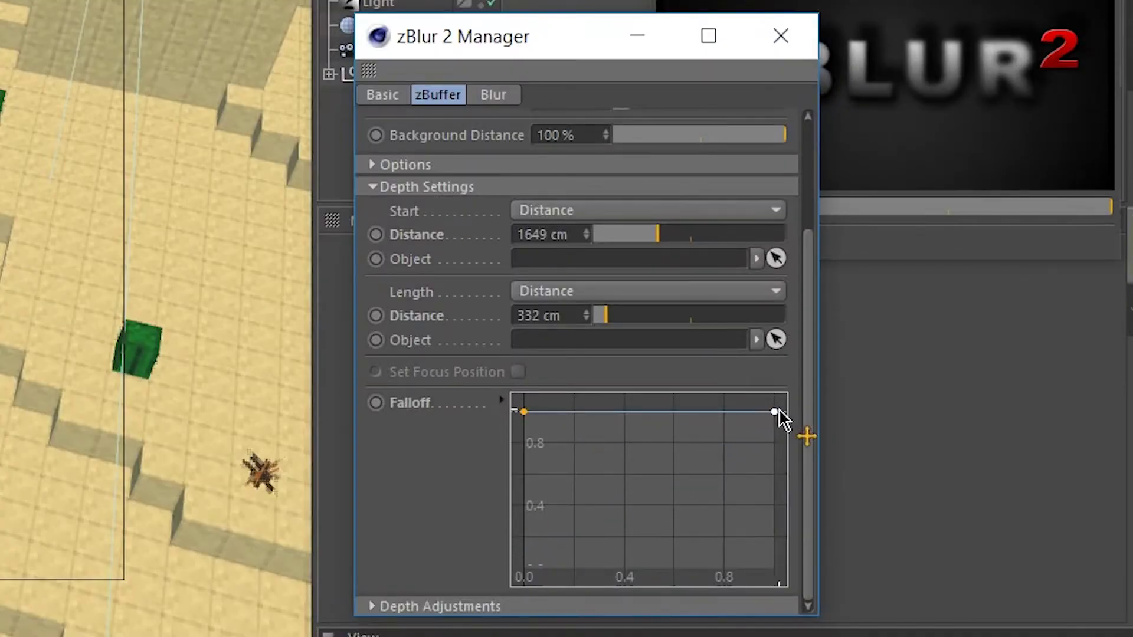
pyautogui.keyDown('ctrl'); pyautogui.click(653, 416); pyautogui.keyUp('ctrl')
pyautogui.moveTo(653, 417); pyautogui.dragTo(654, 579)
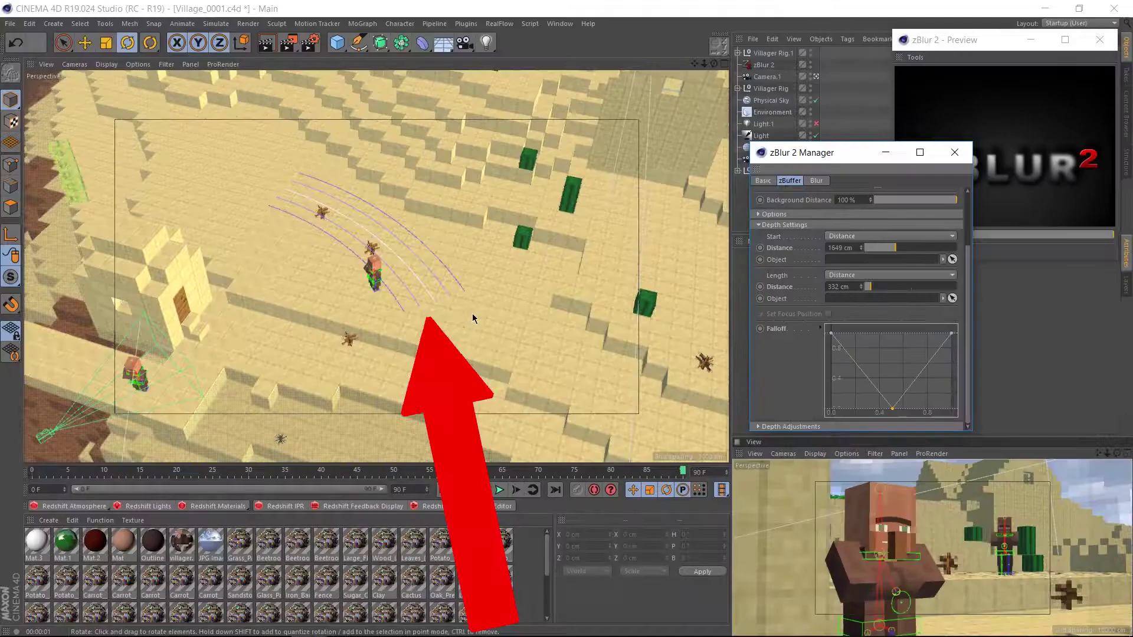
# Widen the falloff curve's valley into a flat zero section from about 0.4 to 0.6 using a second low point
pyautogui.keyDown('alt'); pyautogui.moveTo(432, 300); pyautogui.dragTo(400, 295); pyautogui.keyUp('alt')
pyautogui.scroll(4, 430, 299)
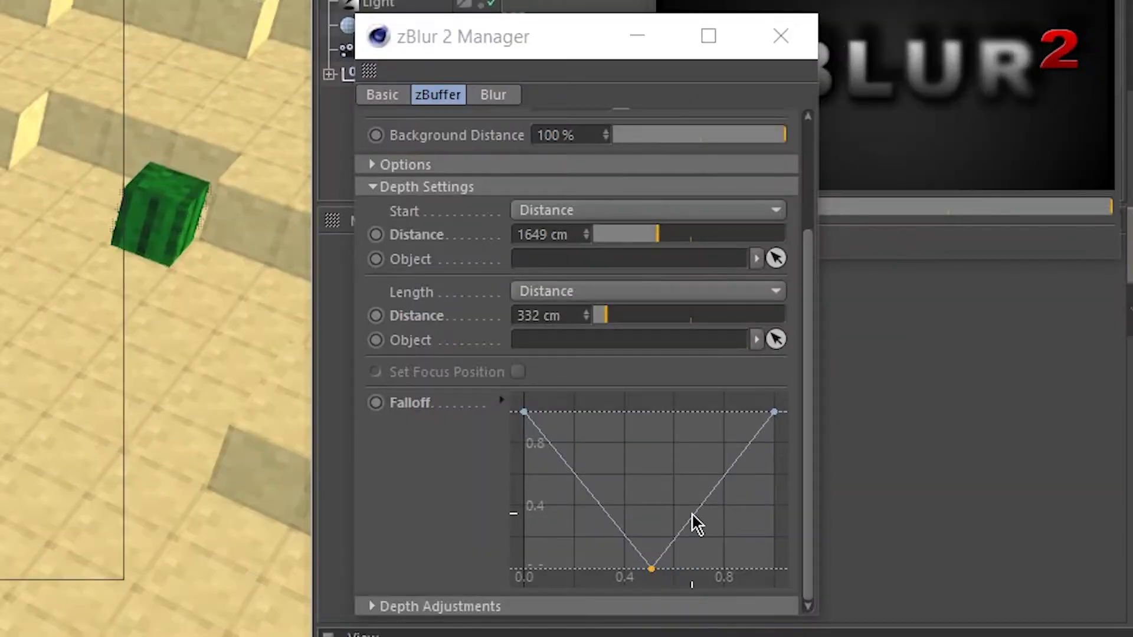
pyautogui.keyDown('ctrl'); pyautogui.moveTo(693, 523); pyautogui.dragTo(676, 571); pyautogui.keyUp('ctrl')
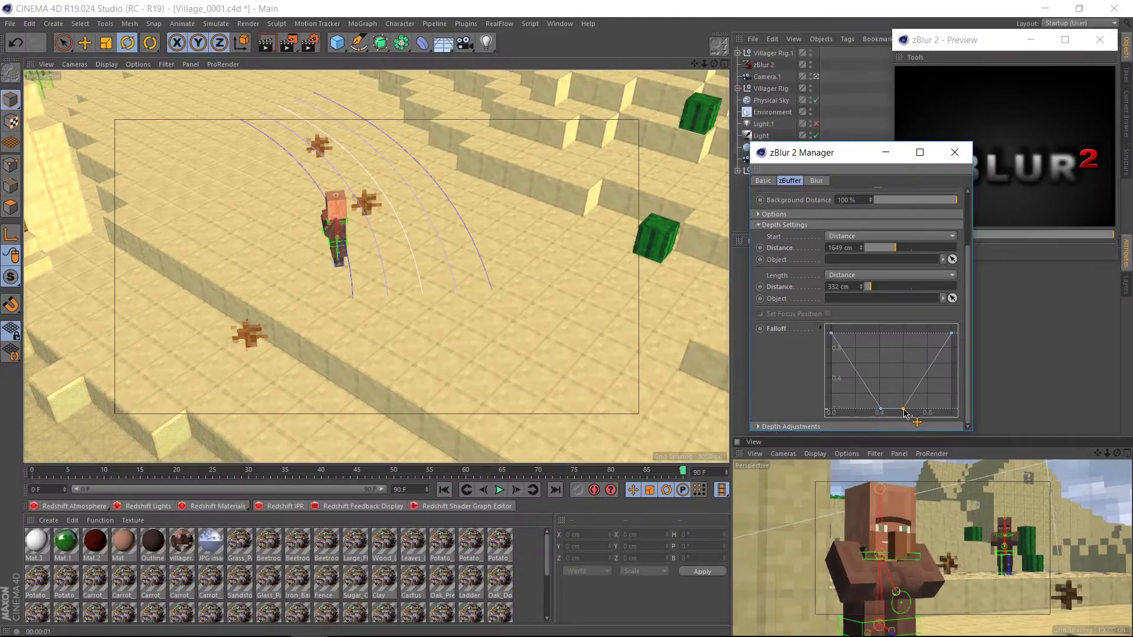
# Set the zBlur depth start distance to 1477 cm so the focus arcs surround the background villager
pyautogui.click(892, 248)
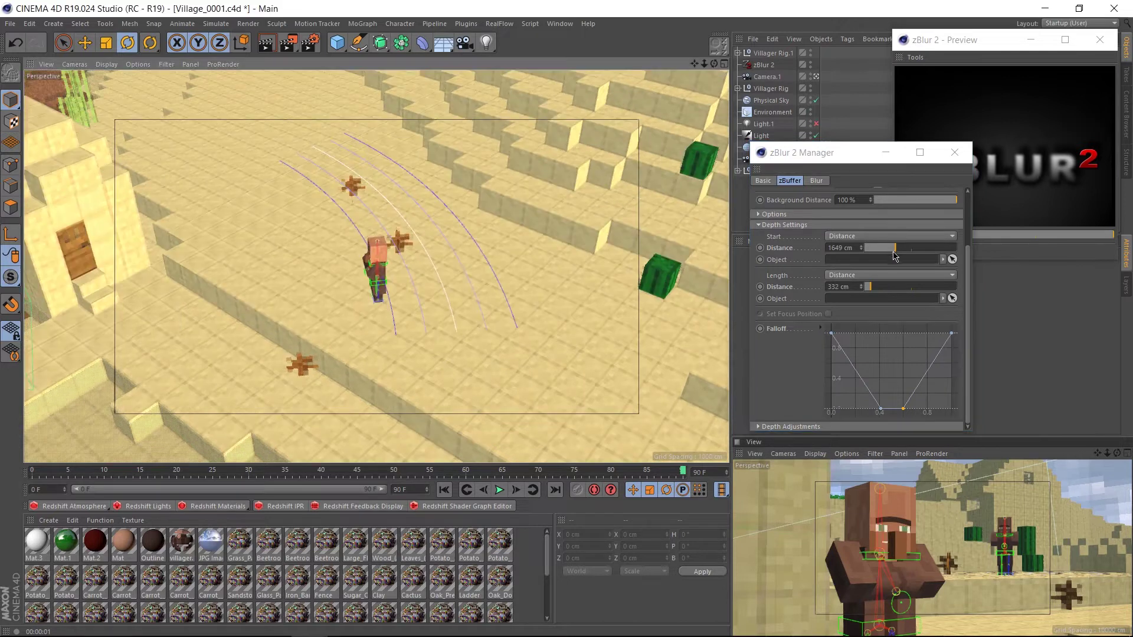
pyautogui.moveTo(892, 254); pyautogui.dragTo(892, 250)
pyautogui.keyDown('alt'); pyautogui.moveTo(491, 297); pyautogui.dragTo(546, 276); pyautogui.keyUp('alt')
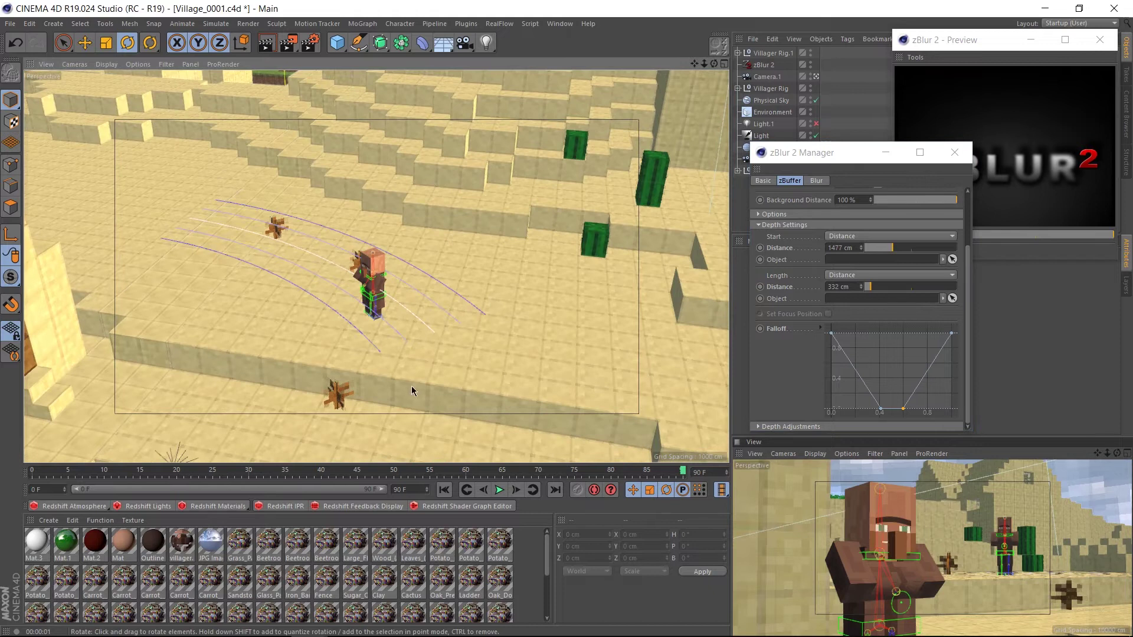
# Arrange the zBlur manager and preview windows side by side and generate the depth preview
pyautogui.moveTo(815, 160); pyautogui.dragTo(727, 69)
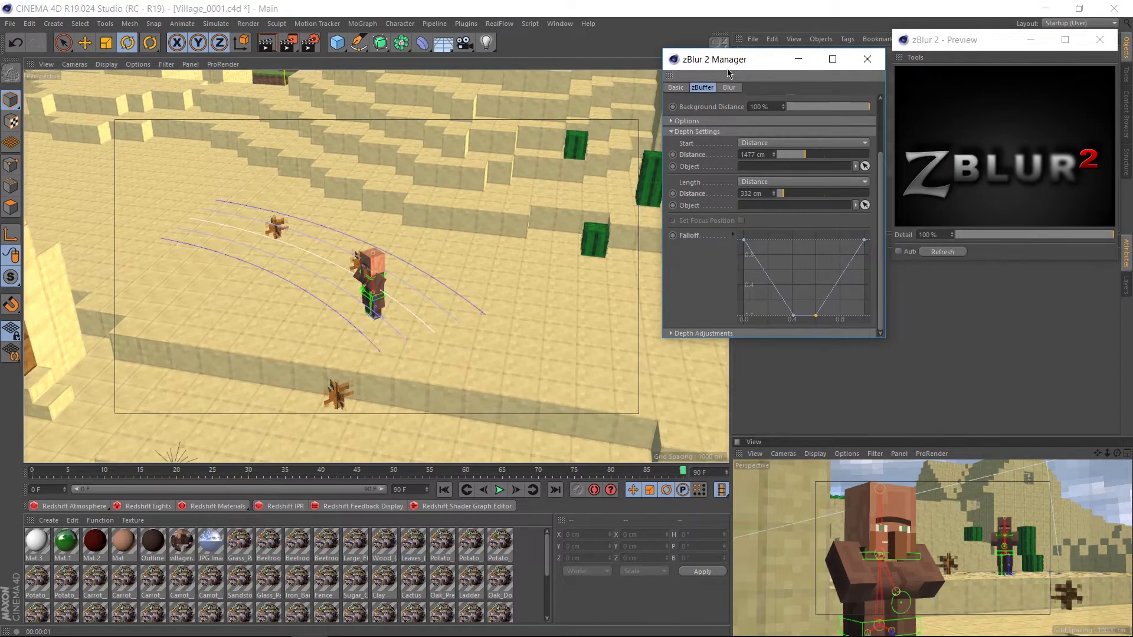
pyautogui.moveTo(952, 40); pyautogui.dragTo(948, 59)
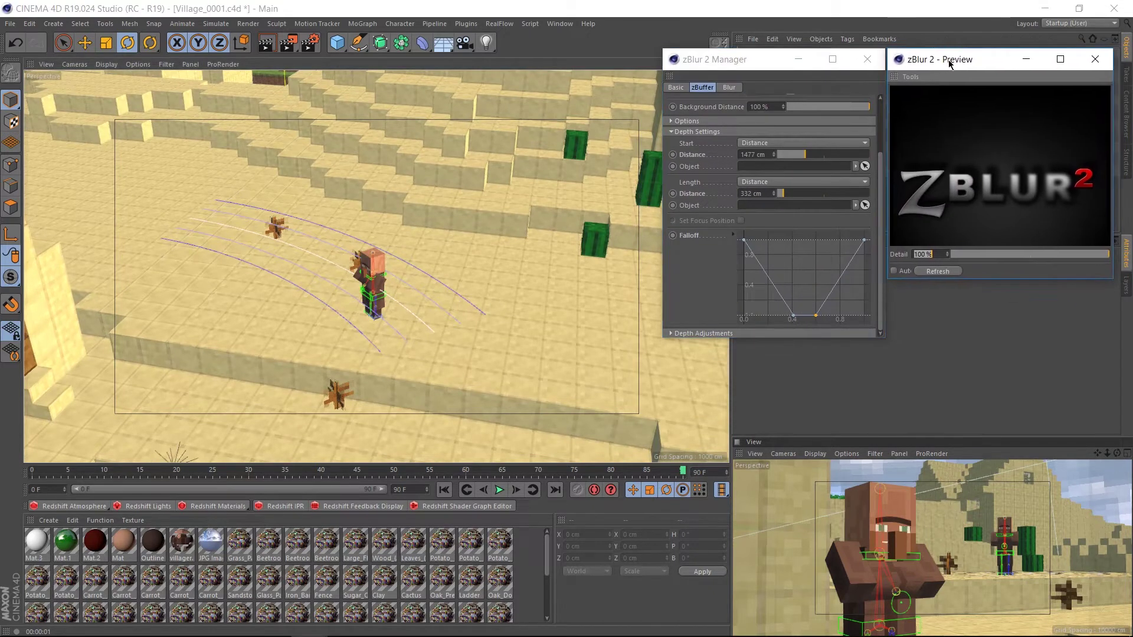
pyautogui.click(1000, 134)
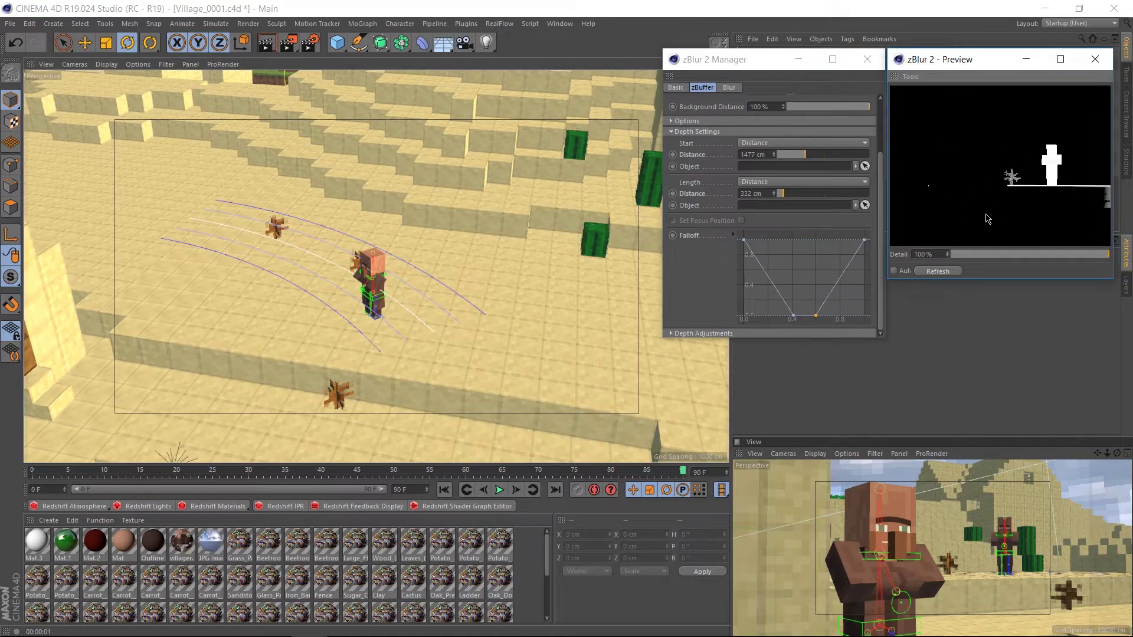
# Try a depth start distance of 2138 cm, refresh the preview, and return the distance to 1472 cm
pyautogui.click(817, 156)
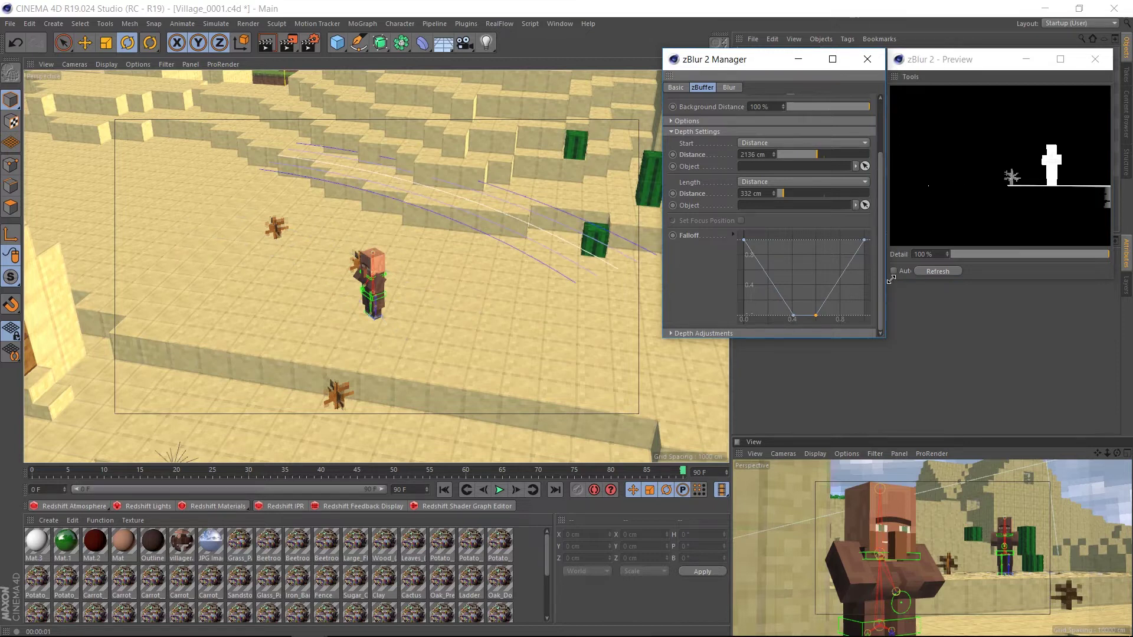
pyautogui.click(932, 272)
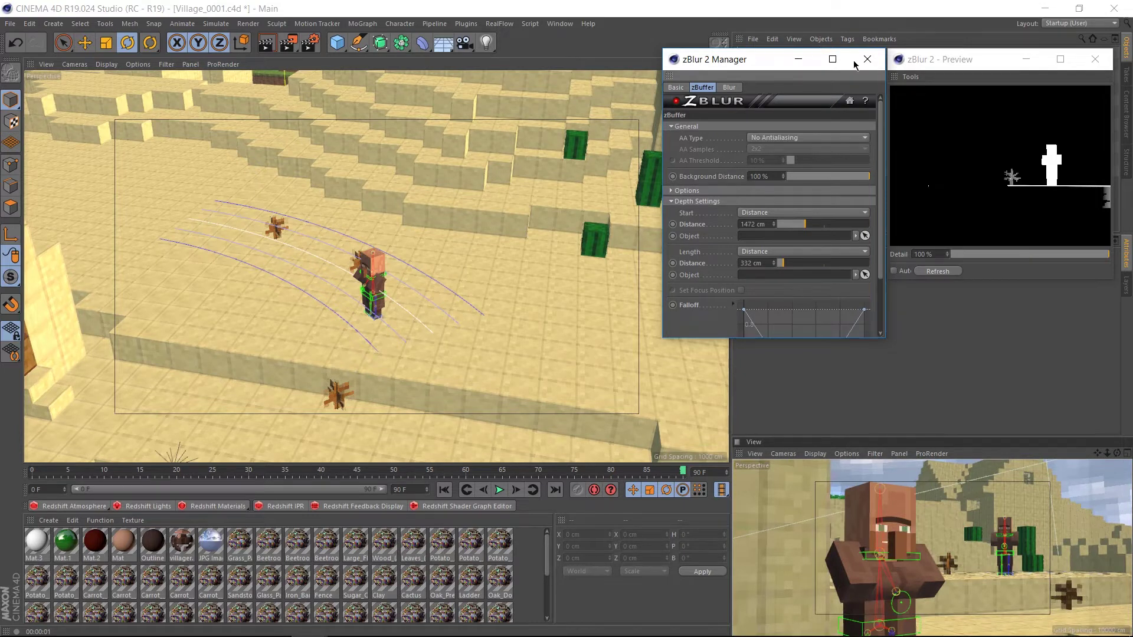
# Set the blur type to Lens with an n Sided lens of 8 sides
pyautogui.click(730, 88)
pyautogui.click(750, 129)
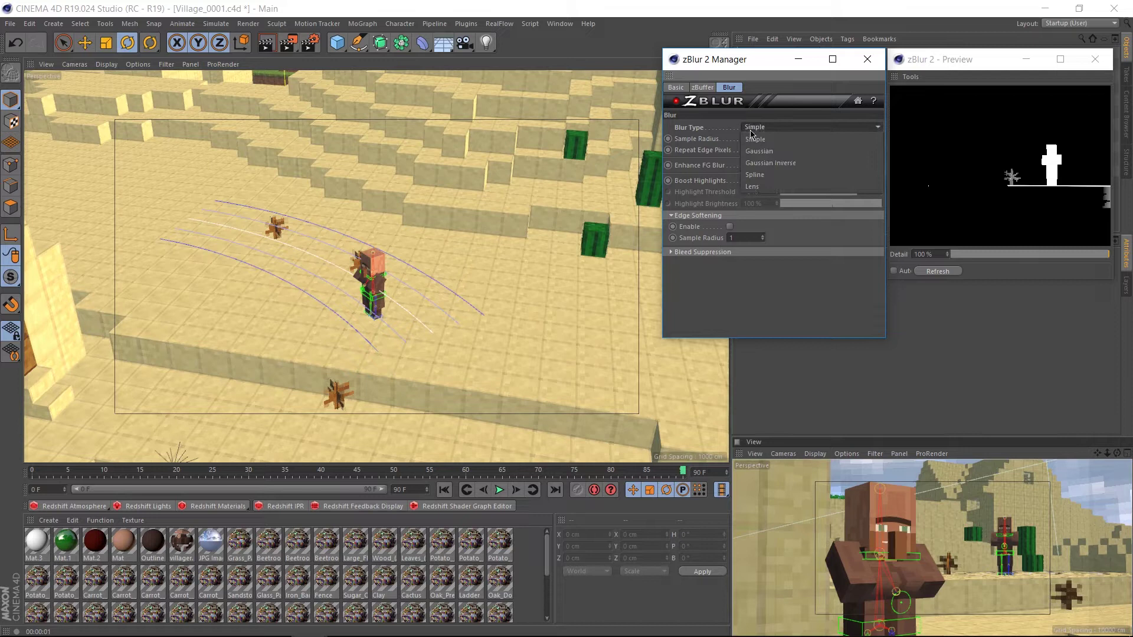
pyautogui.click(765, 188)
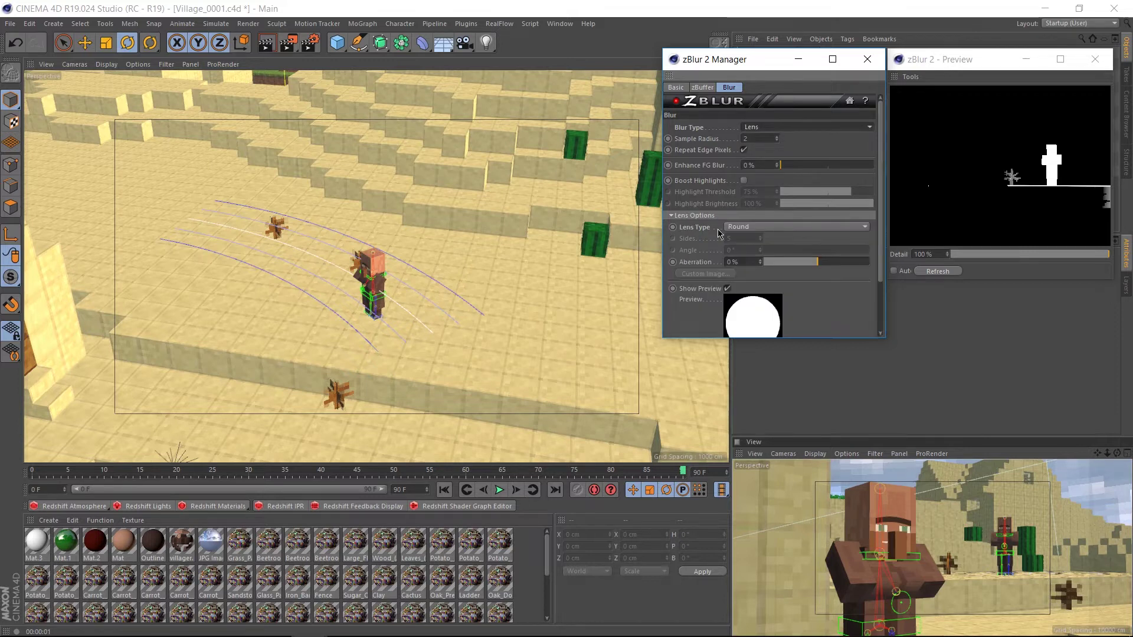
pyautogui.click(739, 230)
pyautogui.click(753, 249)
pyautogui.scroll(-2, 742, 268)
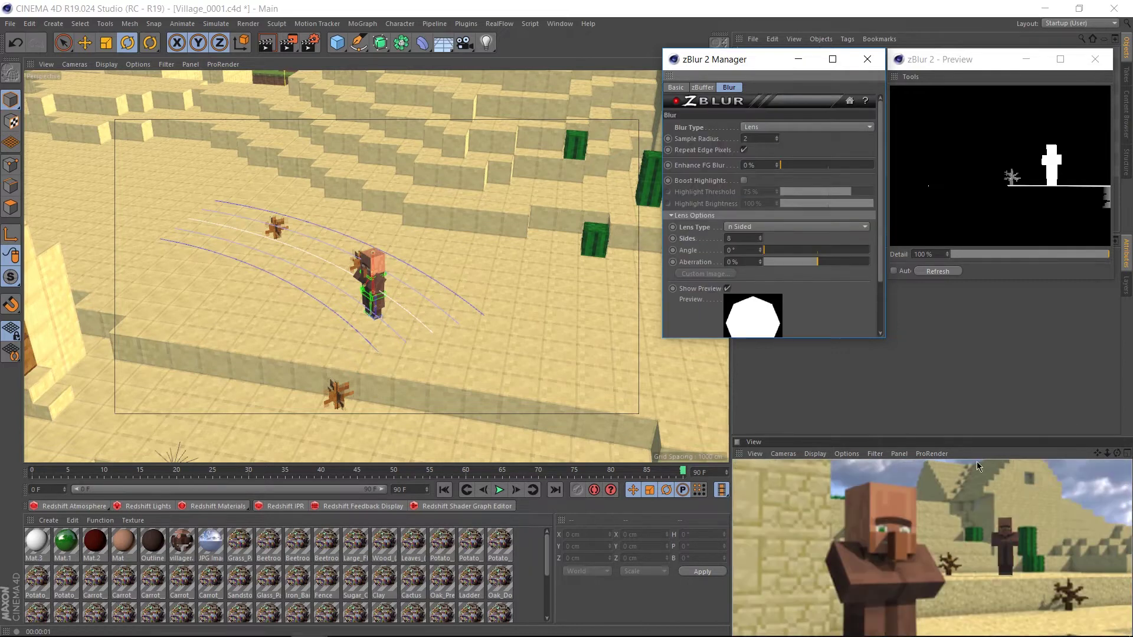
# Render the camera viewport with a changed blur sample radius, and toggle zBuffer rendering in zBlur's basic settings
pyautogui.click(852, 470)
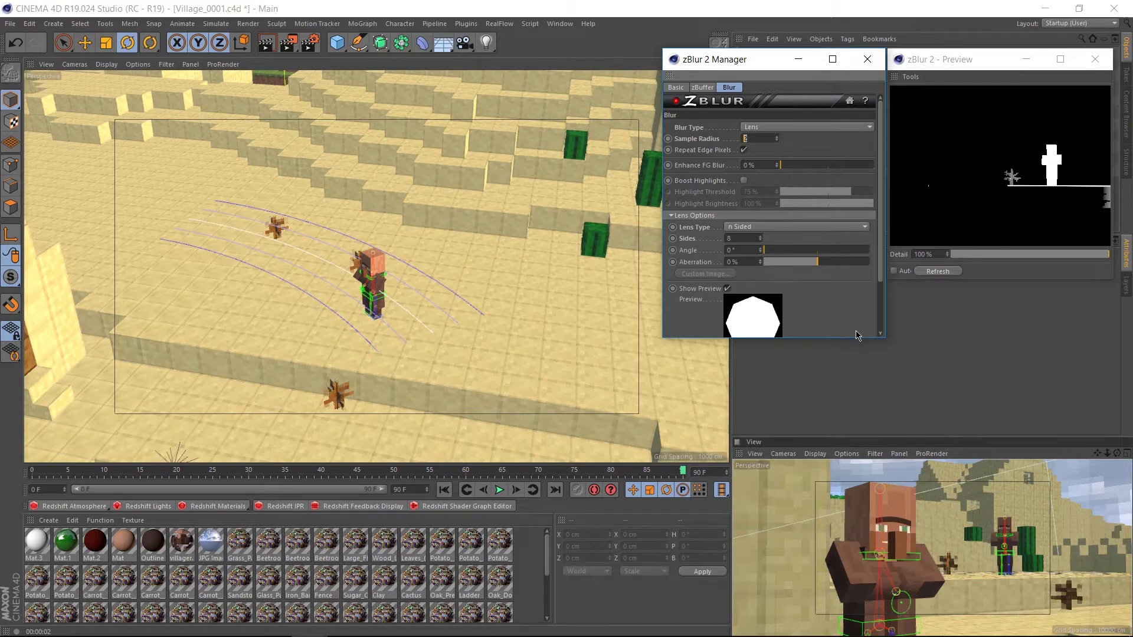
pyautogui.click(921, 444)
pyautogui.hotkey('ctrl', 'r')
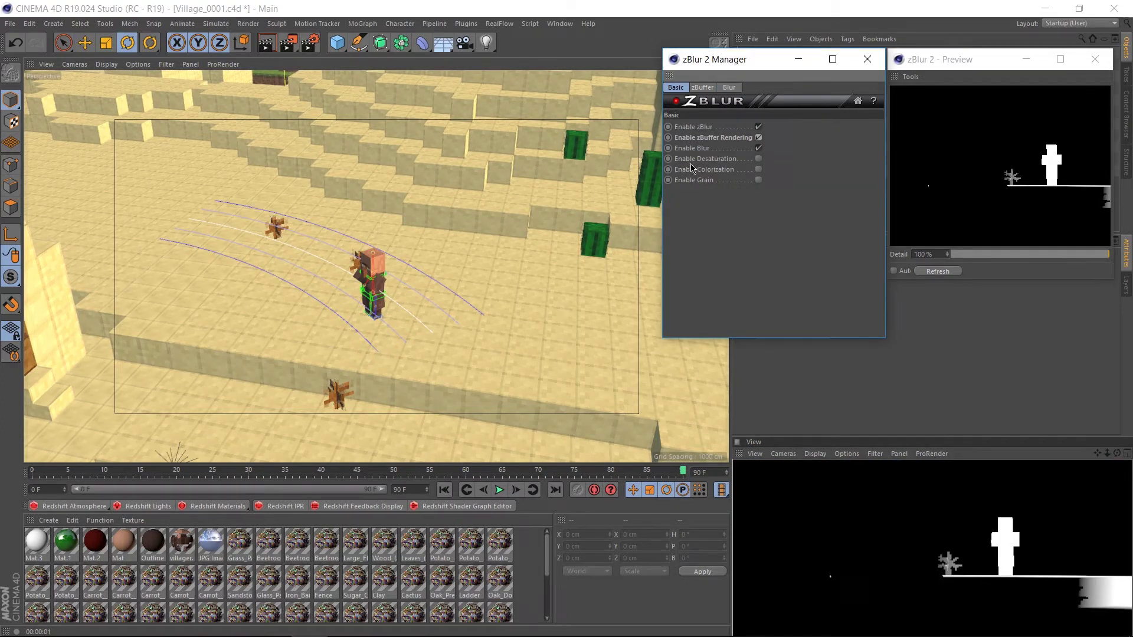
pyautogui.click(759, 139)
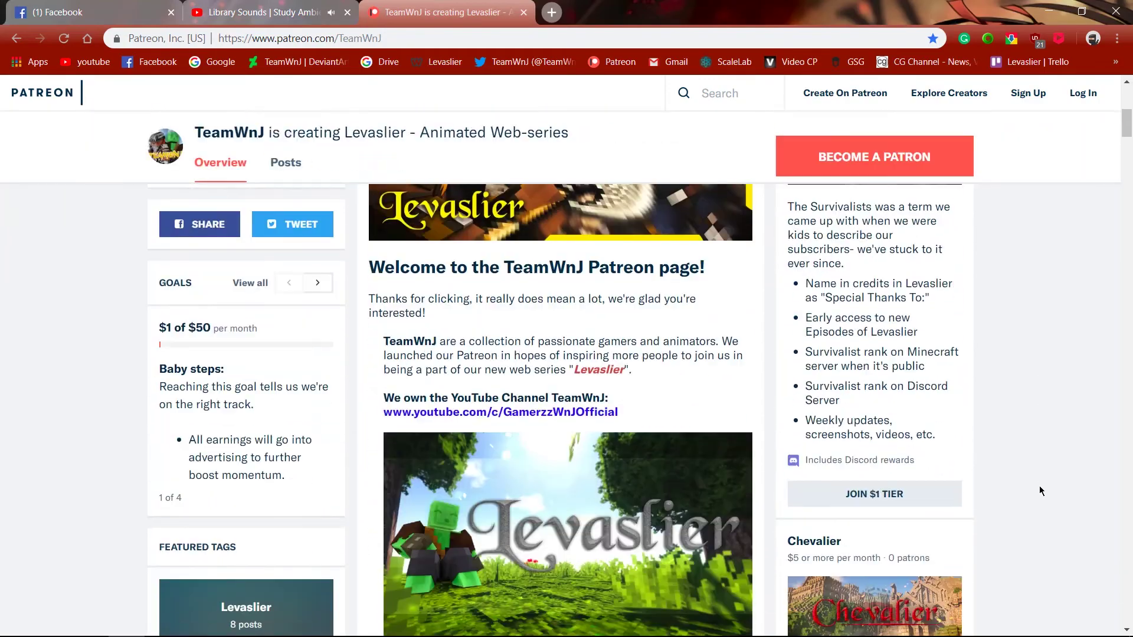
# Switch to the web browser and look through the TeamWnJ Patreon page down to its recent posts
pyautogui.scroll(-10, 1040, 487)
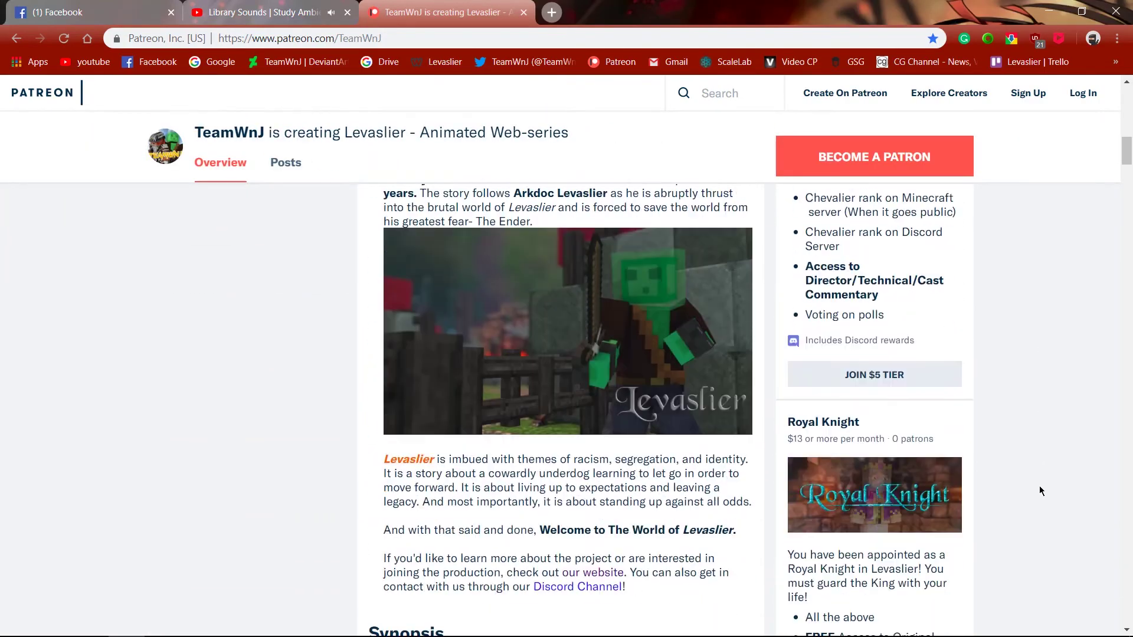
pyautogui.scroll(-10, 1039, 491)
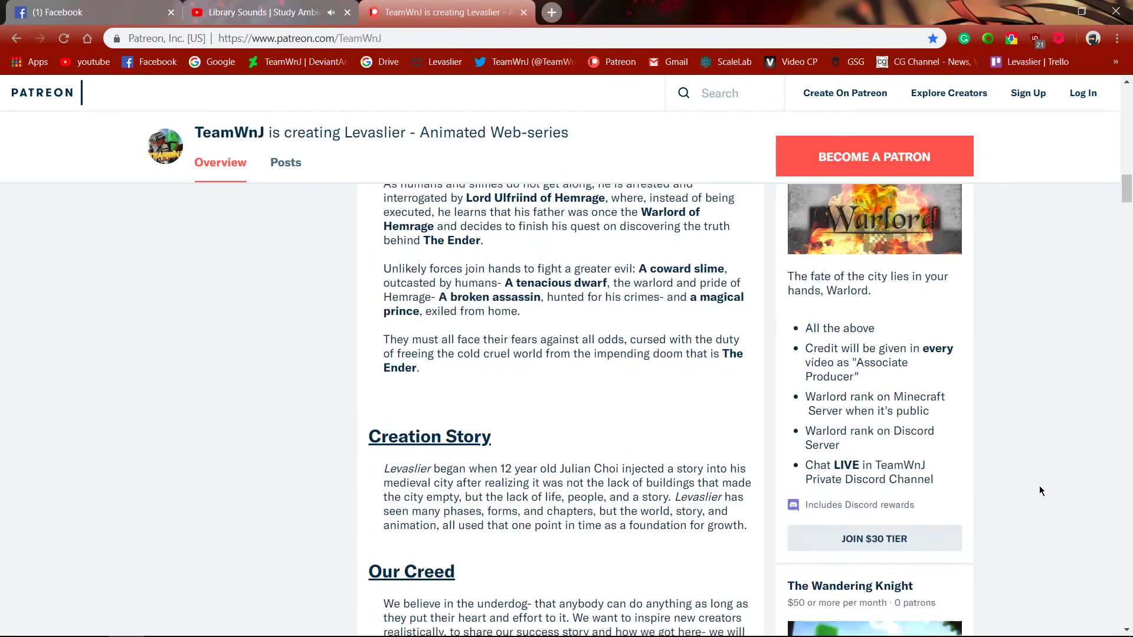
pyautogui.scroll(-12, 1039, 491)
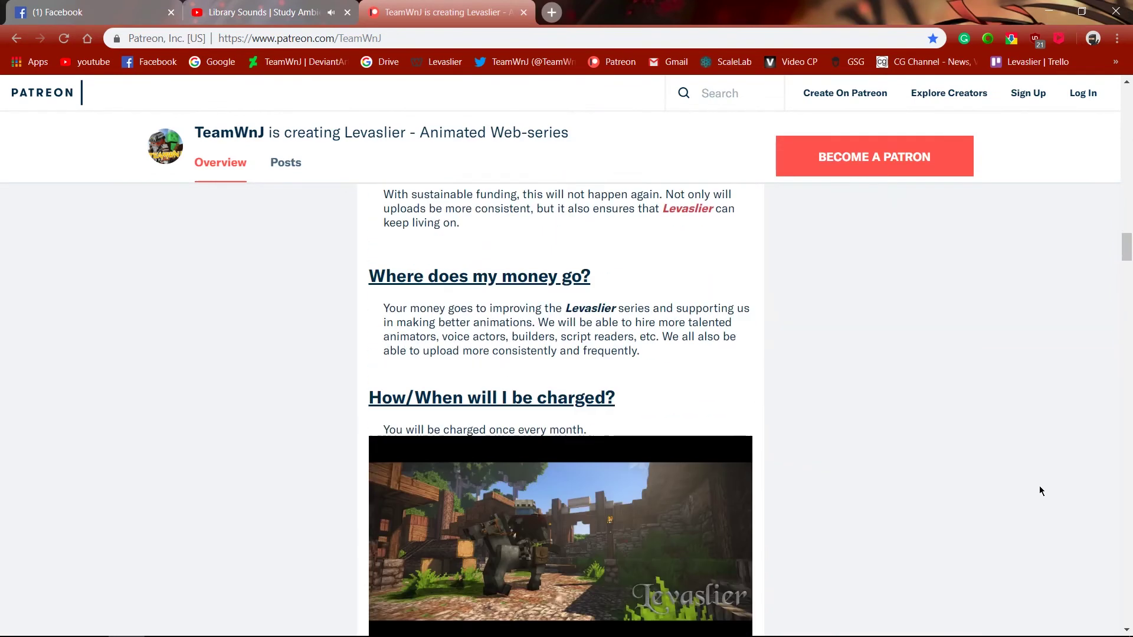
pyautogui.scroll(-15, 1040, 491)
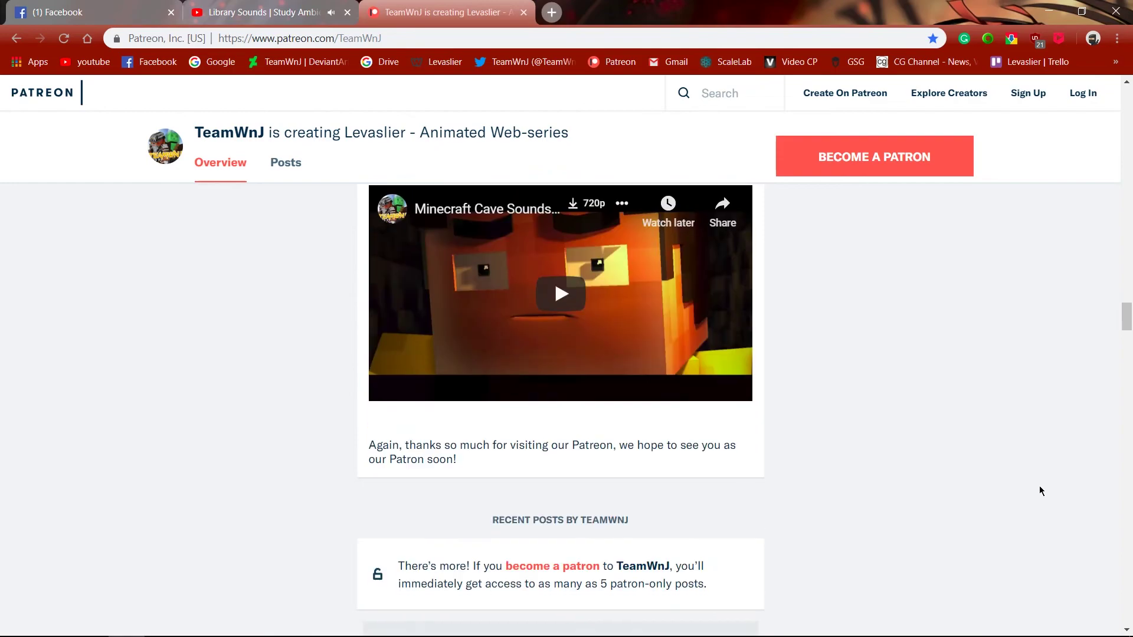